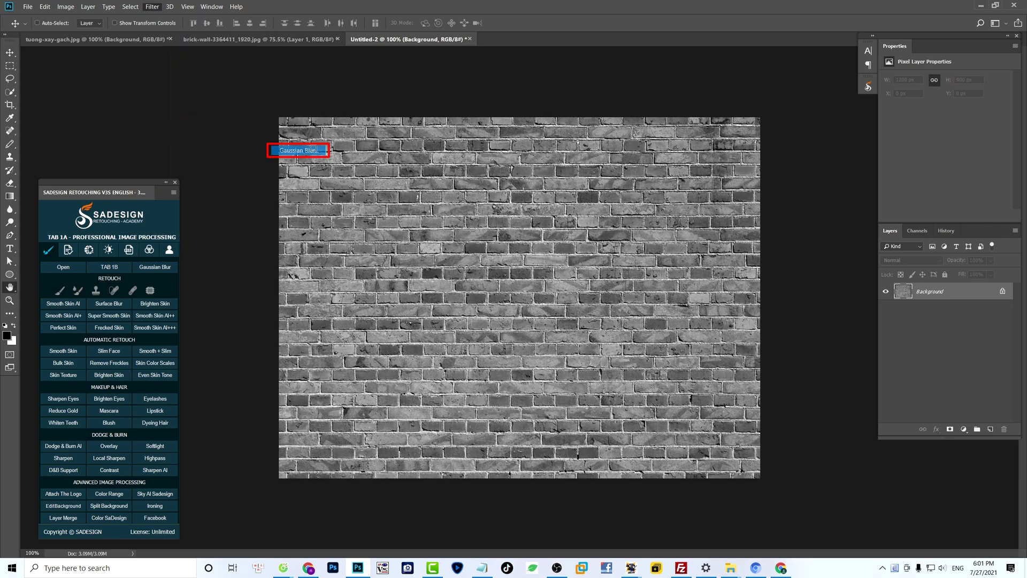
Apply Gaussian Blur to the greyscale brick wall, save it as the Photoshop file Untitled-2 with maximum compatibility, and close it
{"action": "key", "text": "Return"}
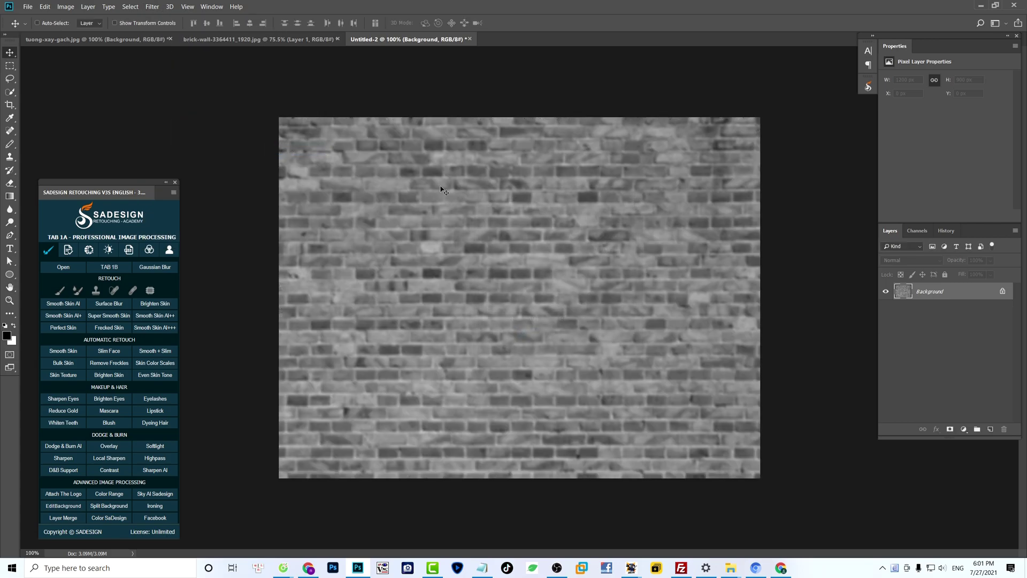
{"action": "left_click", "coordinate": [27, 7]}
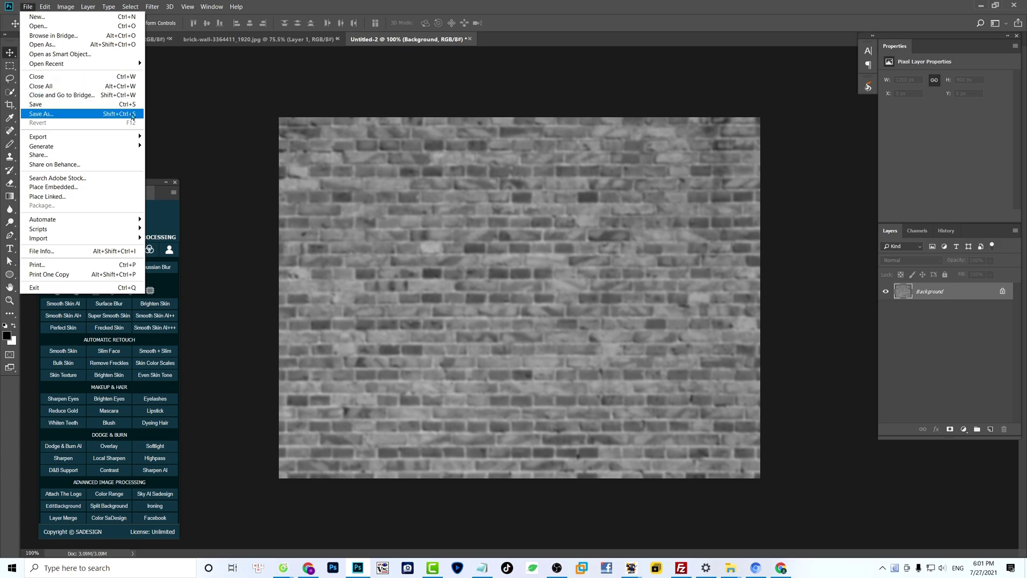
{"action": "left_click", "coordinate": [132, 114]}
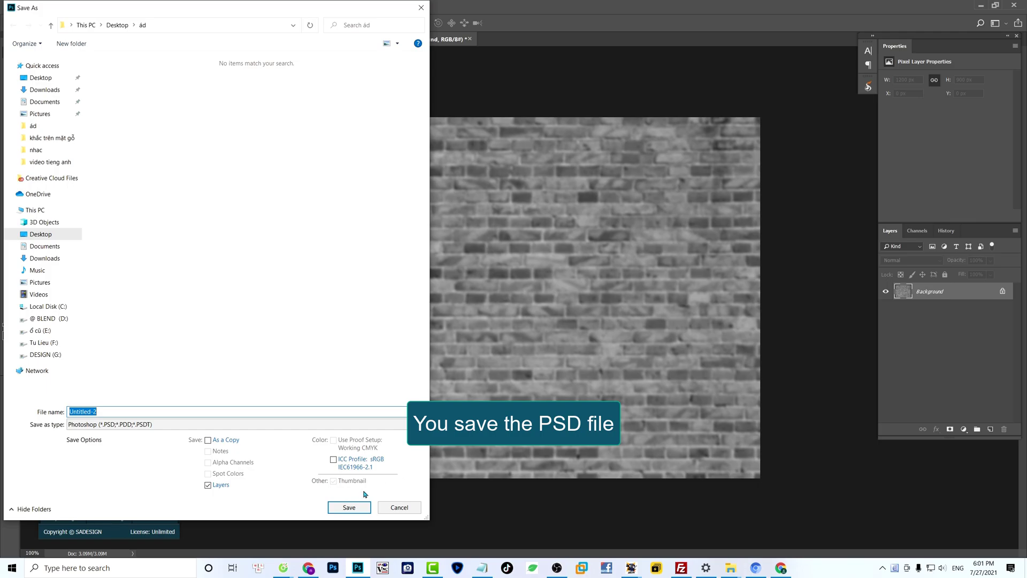
{"action": "left_click", "coordinate": [355, 507]}
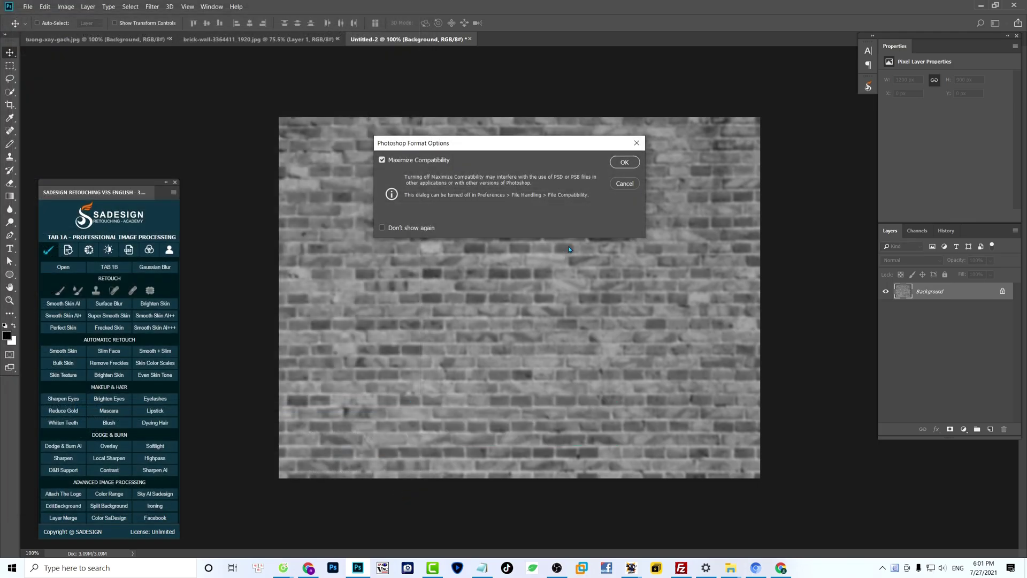
{"action": "left_click", "coordinate": [621, 163]}
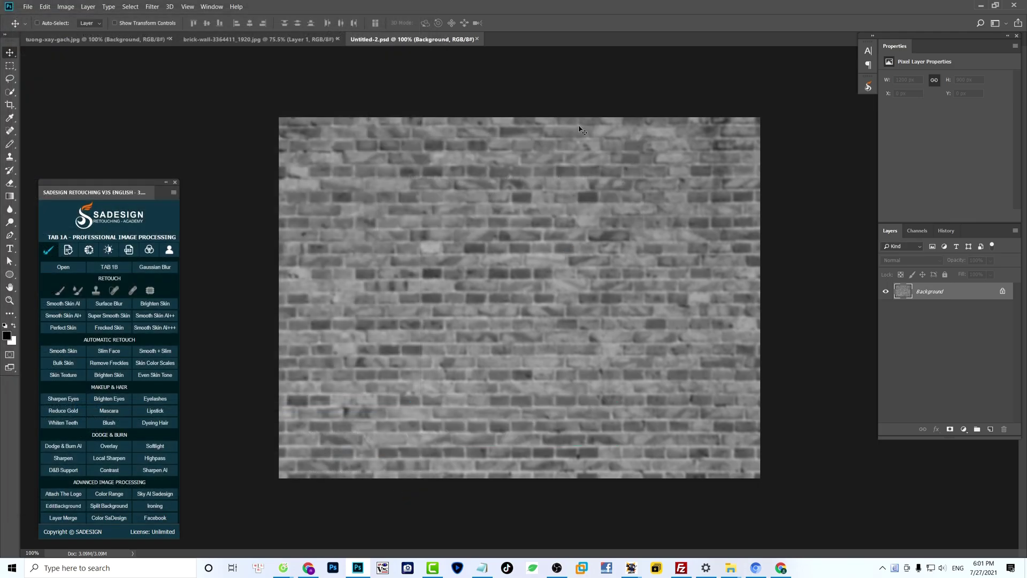
{"action": "left_click", "coordinate": [477, 39]}
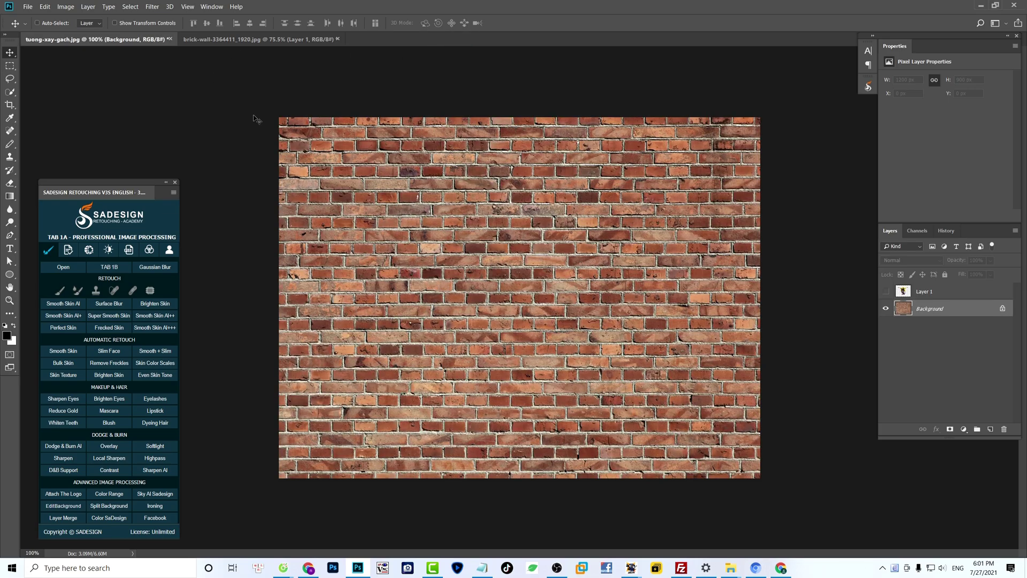
Show the dancer layer above the brick wall and convert it to a smart object
{"action": "left_click", "coordinate": [885, 292]}
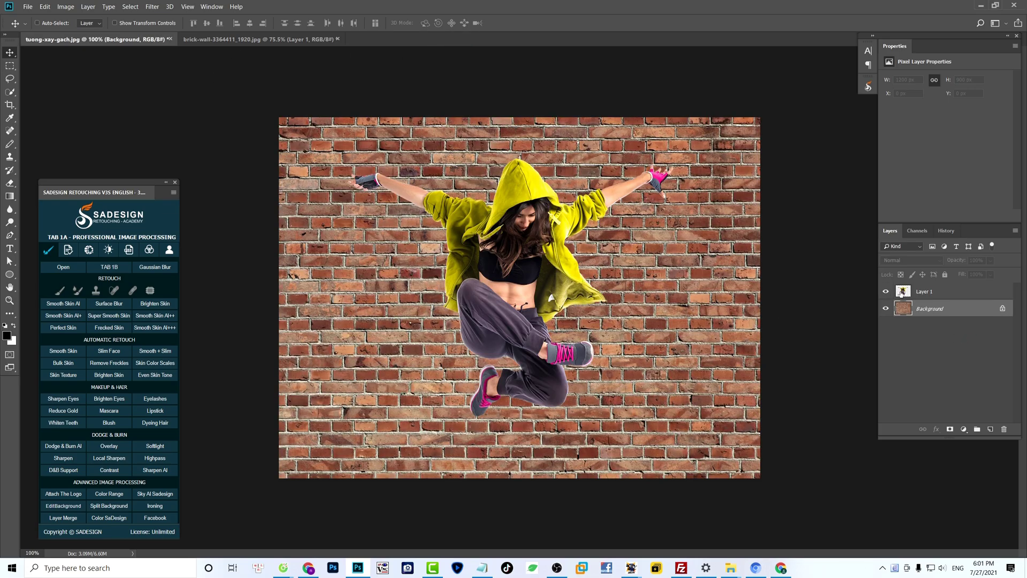
{"action": "left_click", "coordinate": [926, 293]}
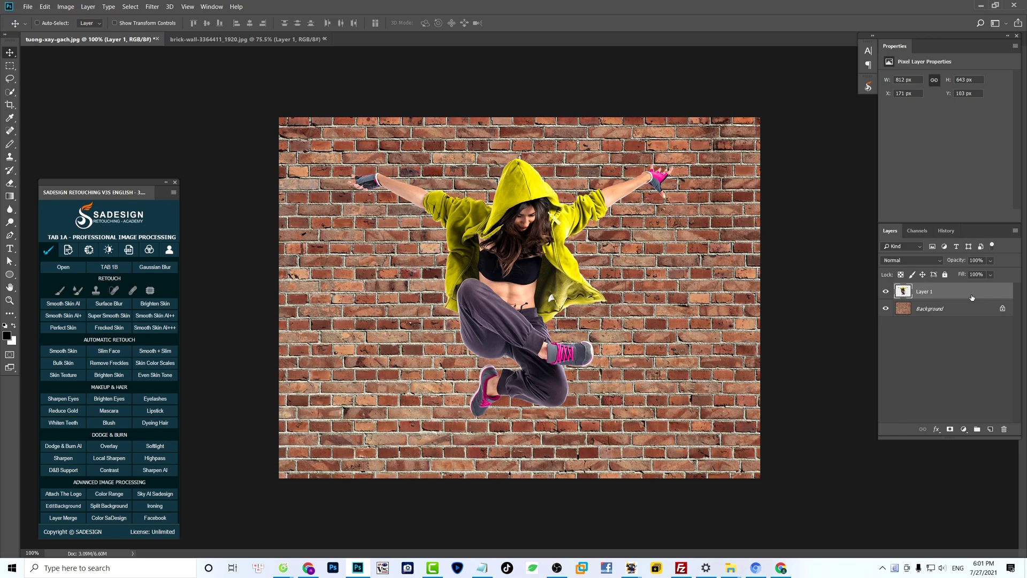
{"action": "right_click", "coordinate": [971, 298]}
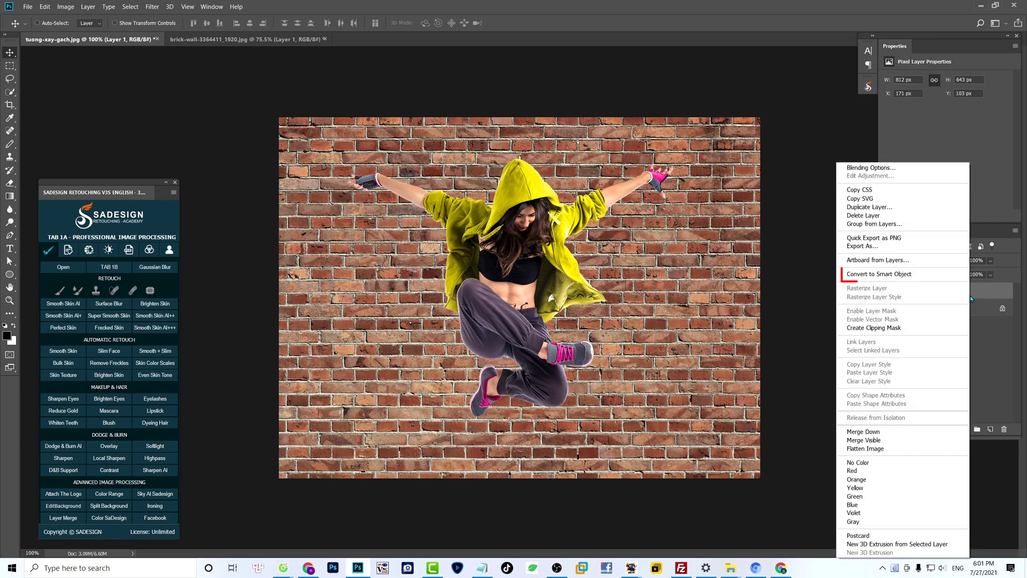
{"action": "left_click", "coordinate": [916, 278]}
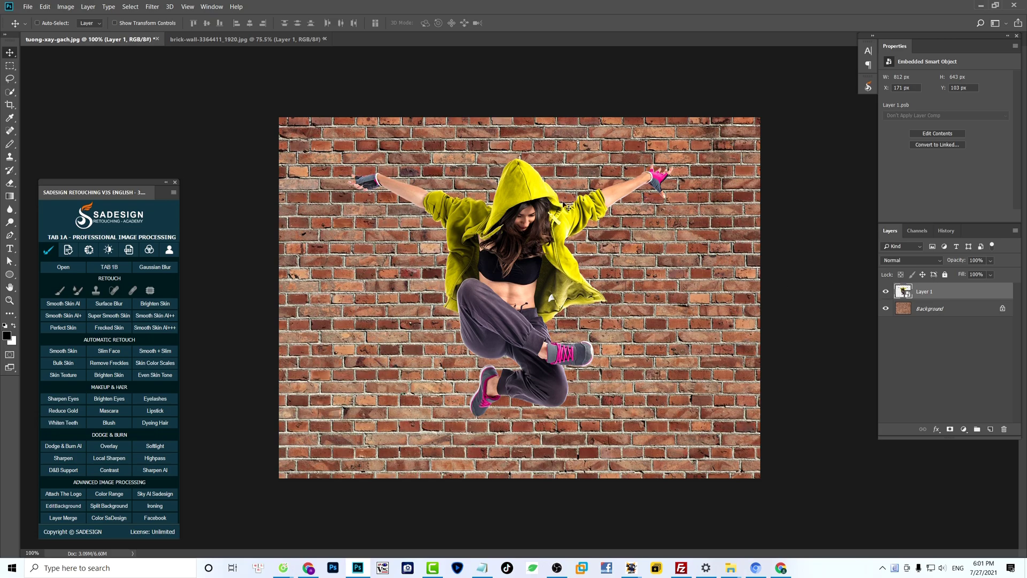
Open the Filter Gallery for the dancer layer and use the Artistic effect Paint Daubs with brush size 5, sharpness 11 and Simple brush type
{"action": "left_click", "coordinate": [152, 7]}
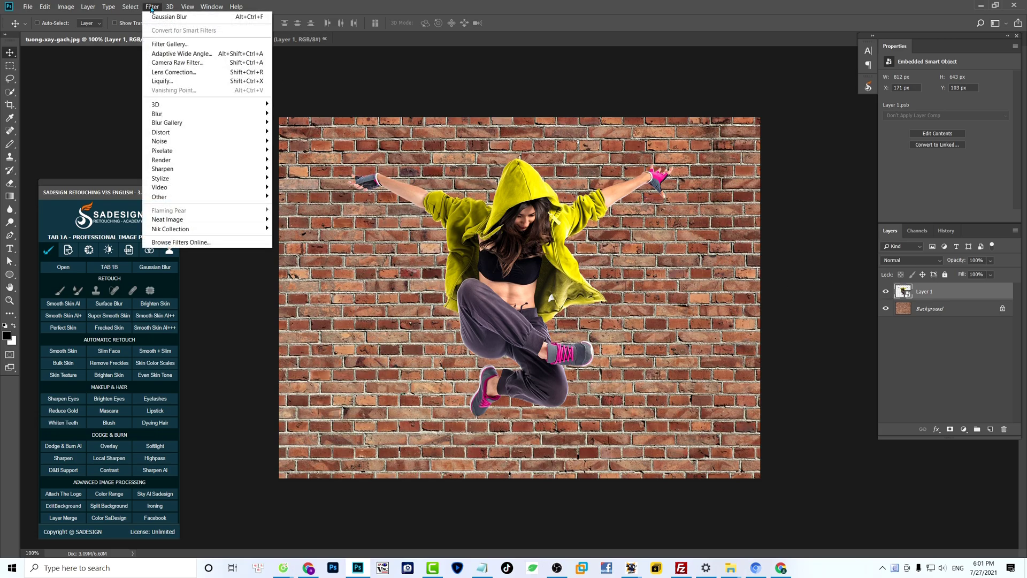
{"action": "left_click", "coordinate": [178, 45]}
{"action": "left_click", "coordinate": [766, 30]}
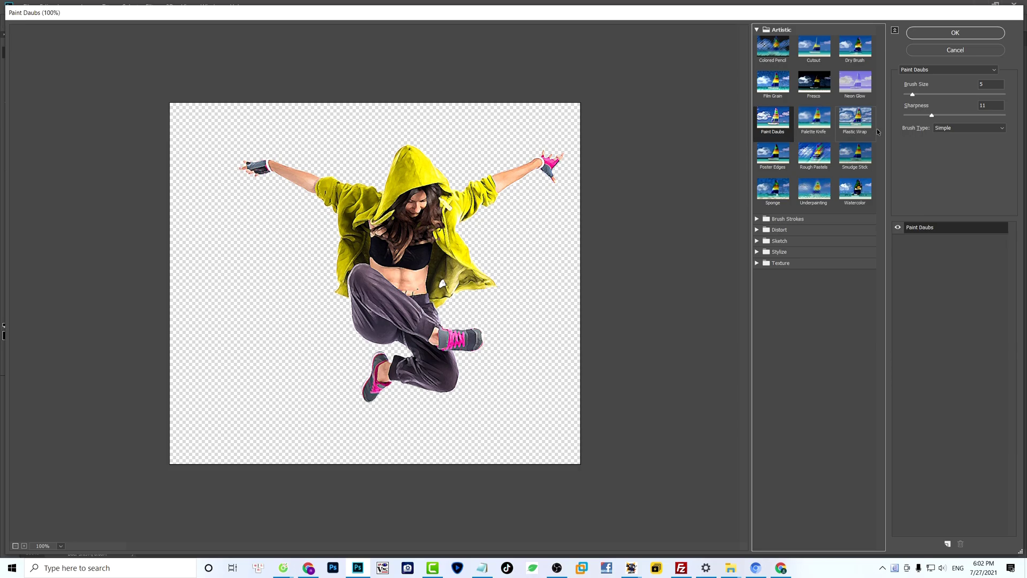
{"action": "left_click", "coordinate": [960, 129]}
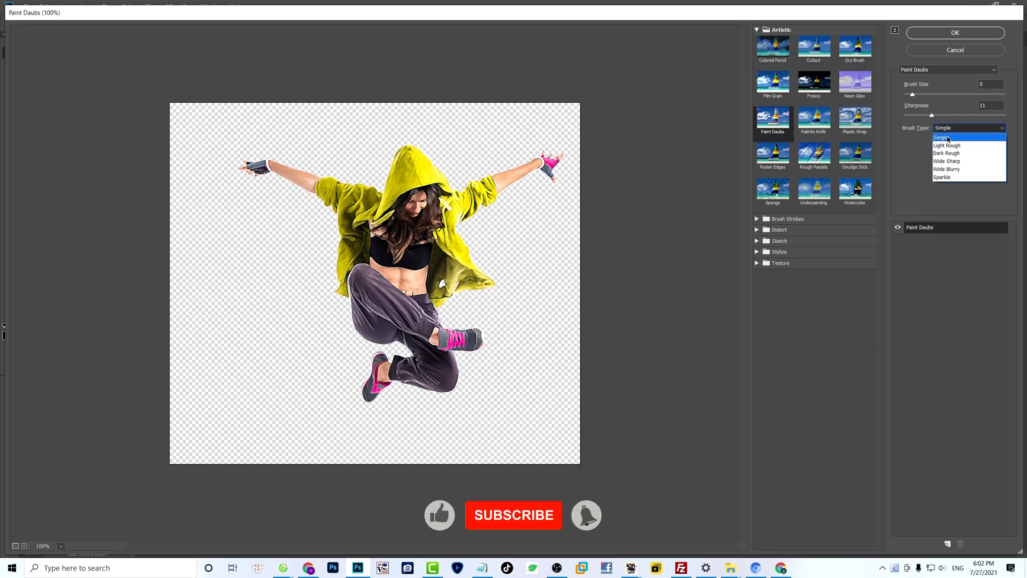
{"action": "left_click", "coordinate": [960, 132]}
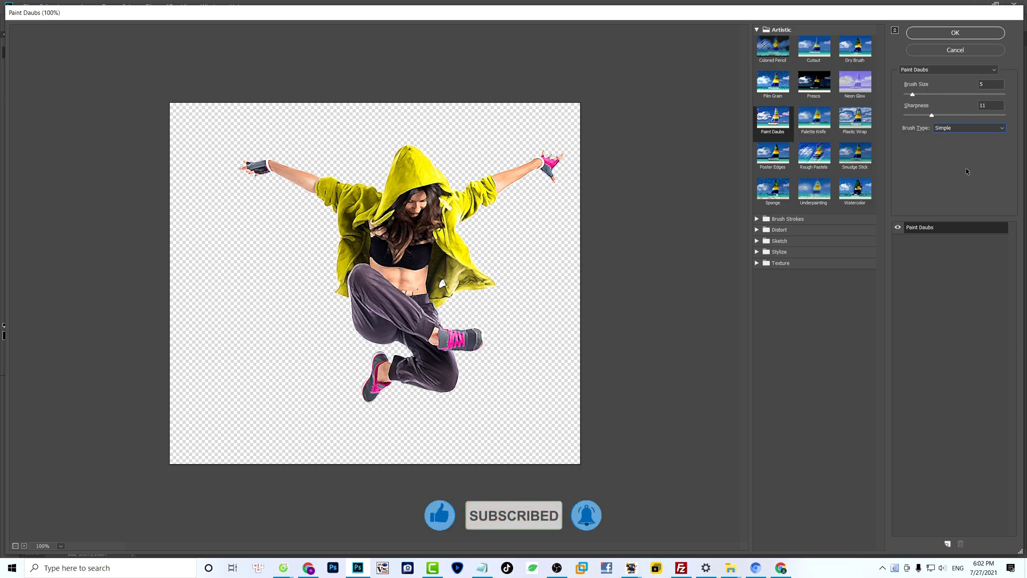
Add a second effect layer and make the lower one Palette Knife with stroke size 3, stroke detail 3 and softness 5, applying both effects
{"action": "left_click", "coordinate": [947, 544]}
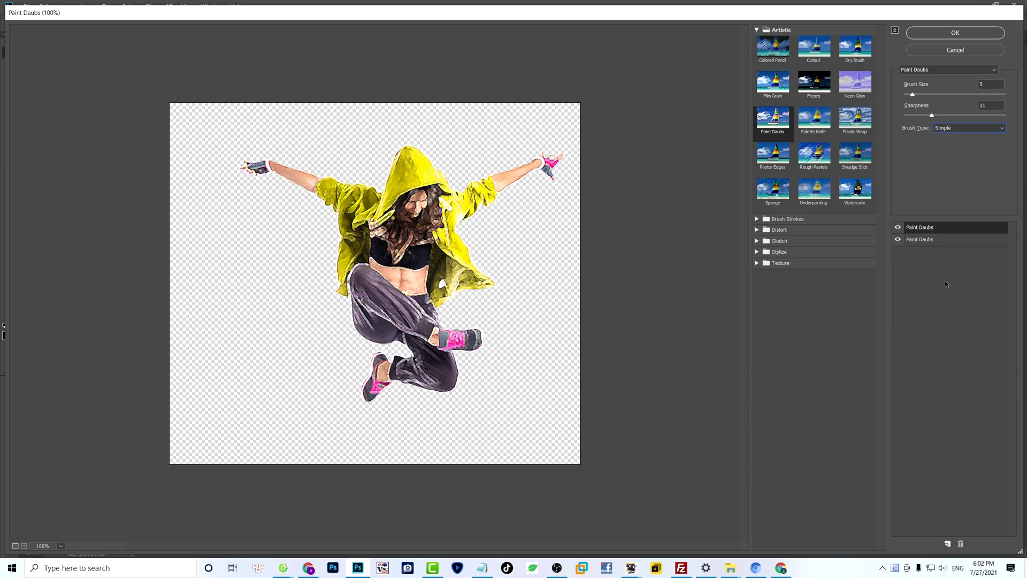
{"action": "left_click", "coordinate": [925, 241]}
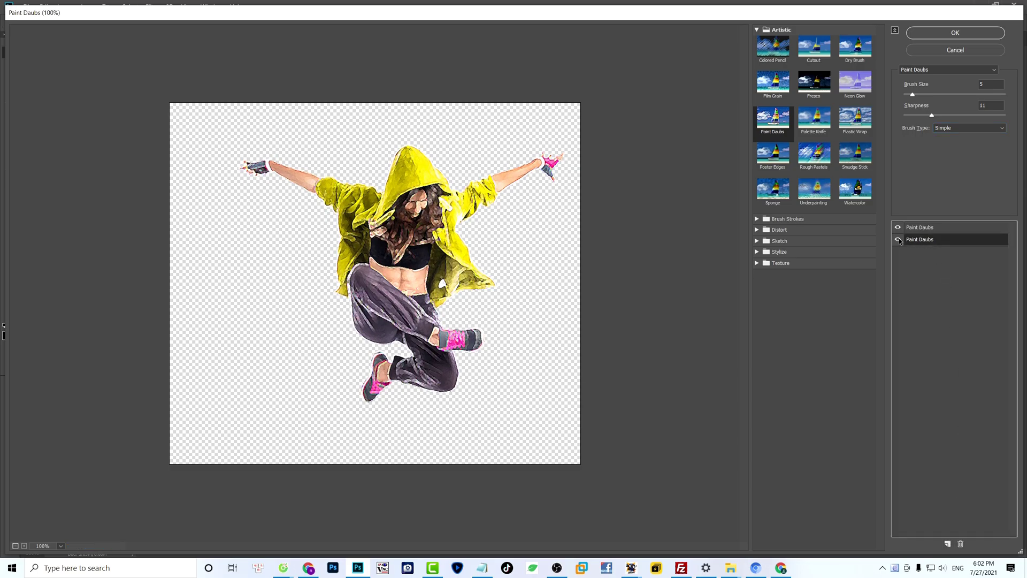
{"action": "left_click", "coordinate": [813, 117]}
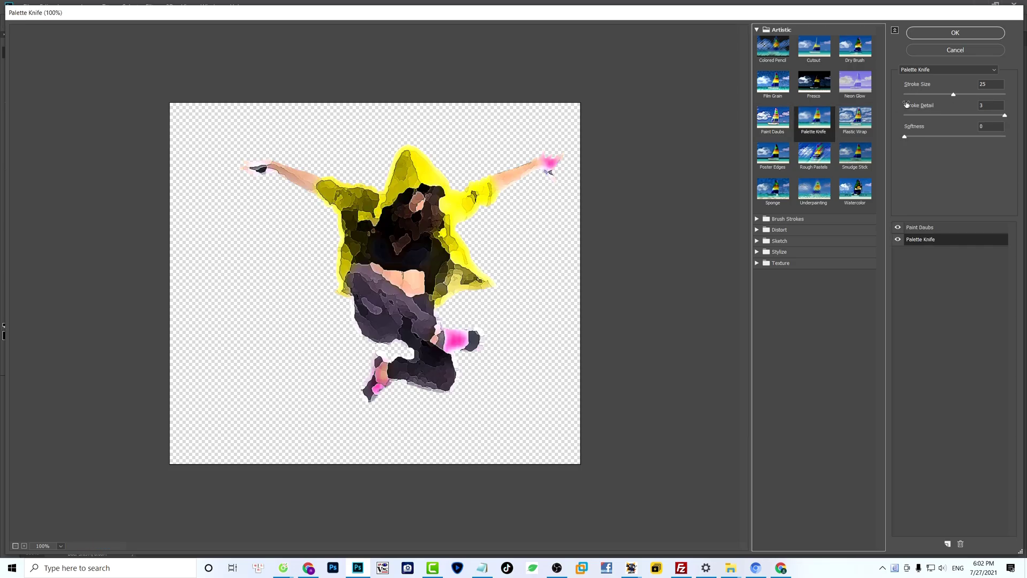
{"action": "left_click", "coordinate": [987, 84]}
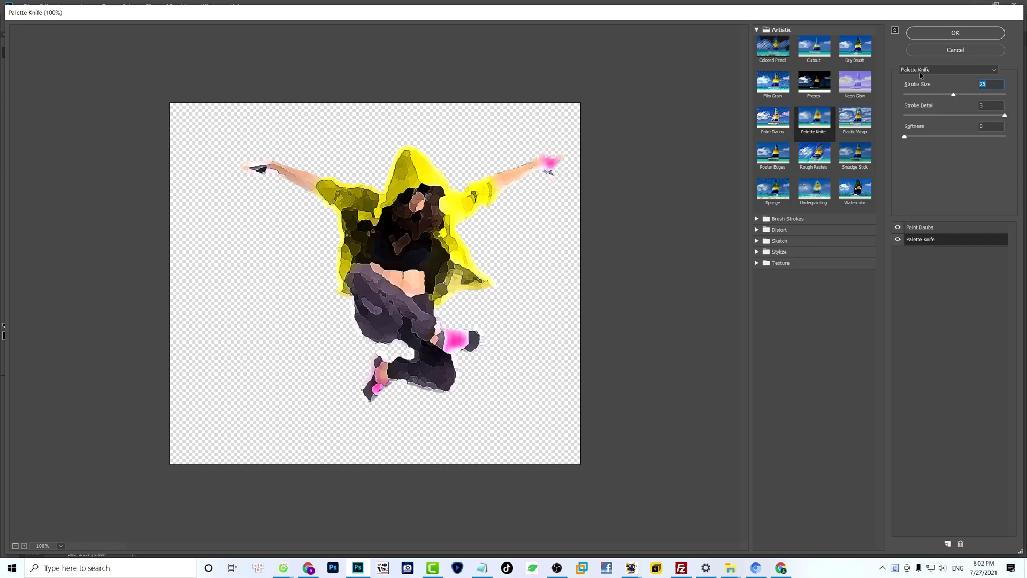
{"action": "type", "text": "3"}
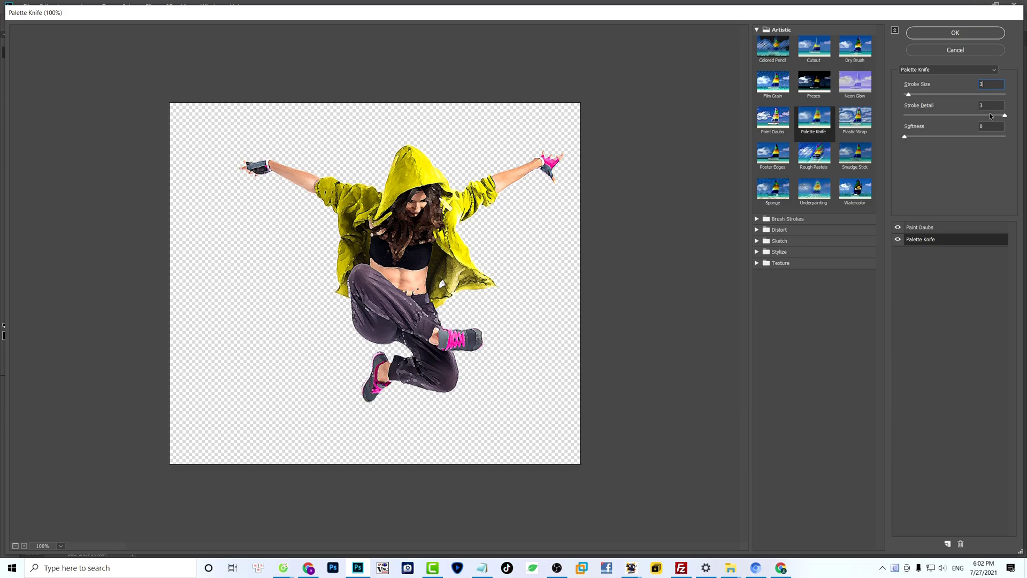
{"action": "left_click", "coordinate": [992, 126]}
{"action": "type", "text": "5"}
{"action": "left_click", "coordinate": [948, 36]}
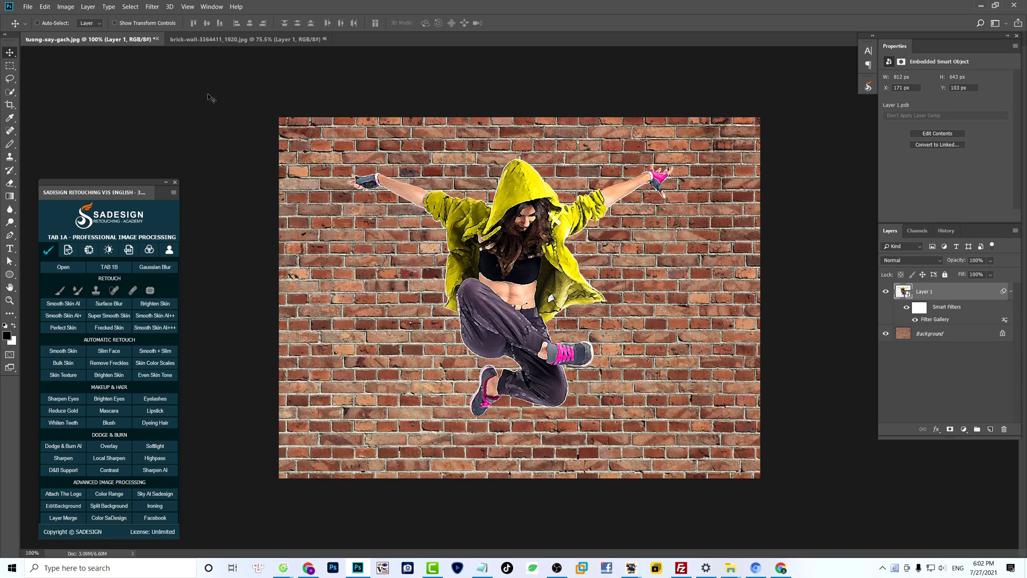
Apply the Displace filter to the dancer layer with scales of 5, Stretch To Fit and Repeat Edge Pixels, using Untitled-2 as displacement map
{"action": "left_click", "coordinate": [151, 7]}
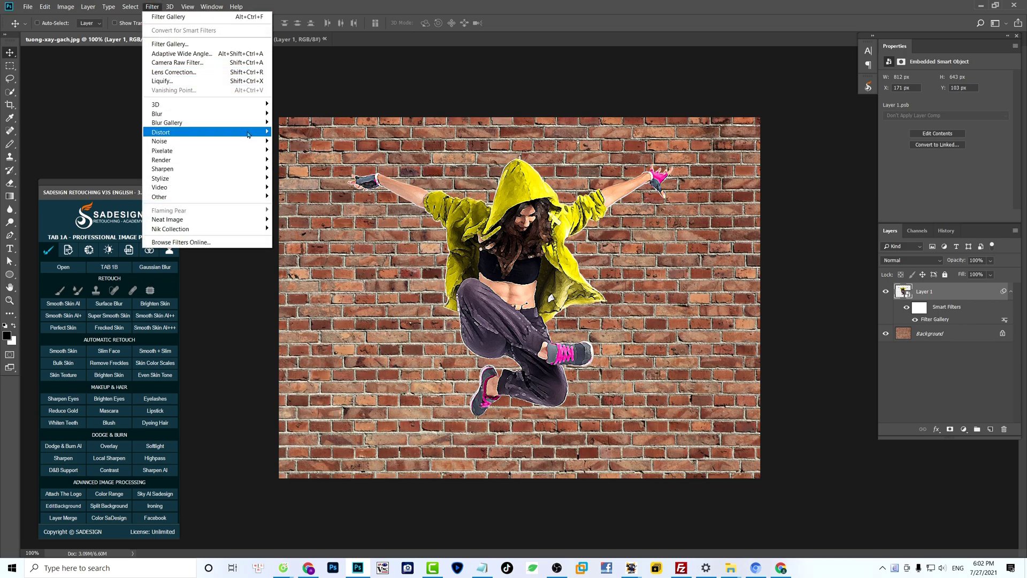
{"action": "mouse_move", "coordinate": [250, 135]}
{"action": "left_click", "coordinate": [293, 131]}
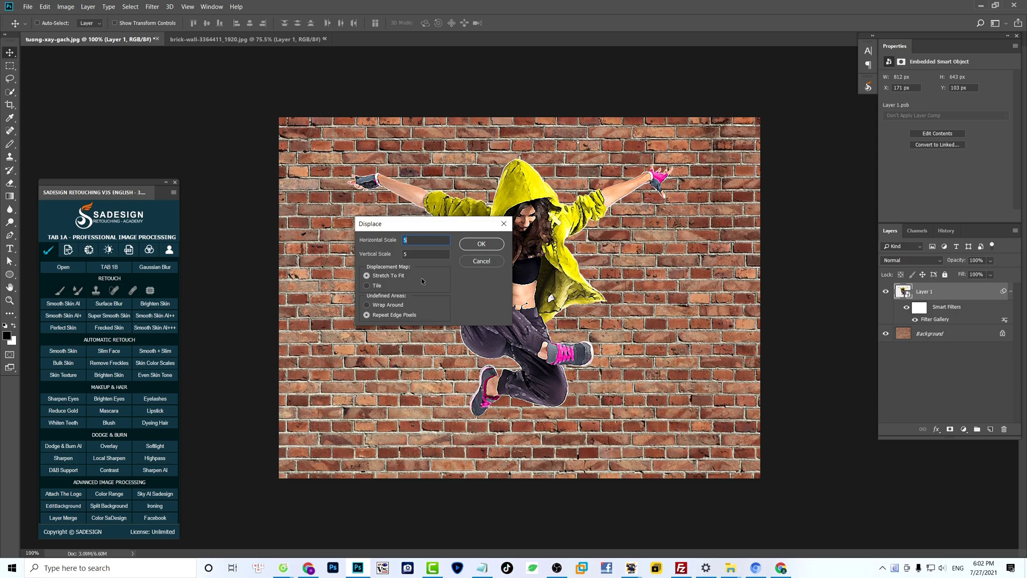
{"action": "left_click", "coordinate": [483, 246]}
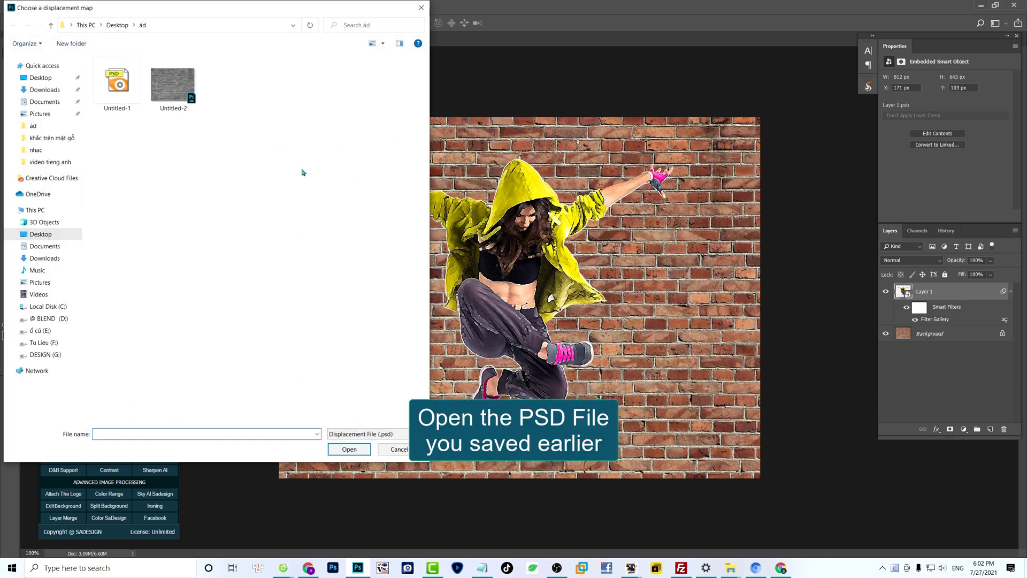
{"action": "left_click", "coordinate": [164, 93]}
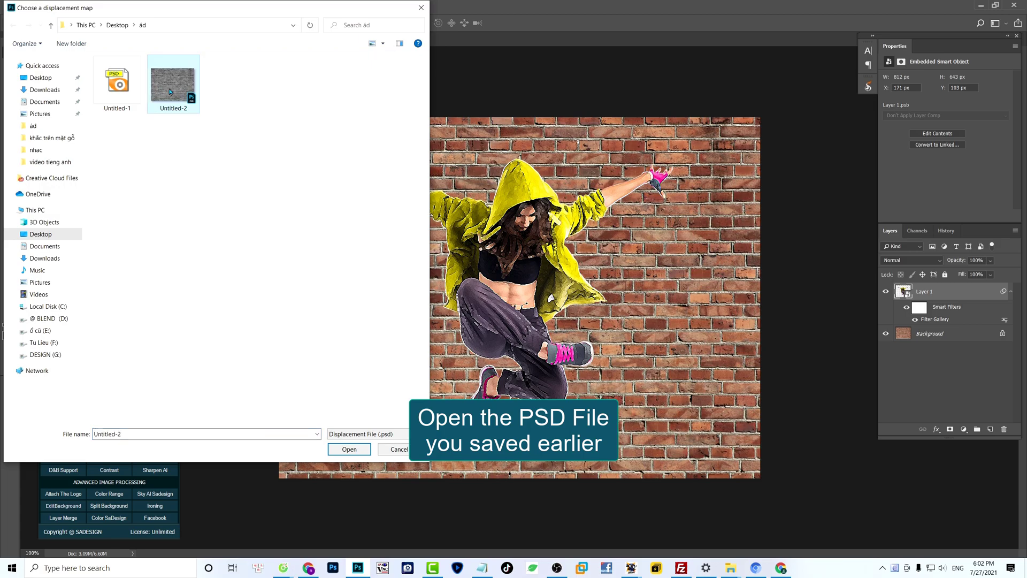
{"action": "left_click", "coordinate": [358, 456]}
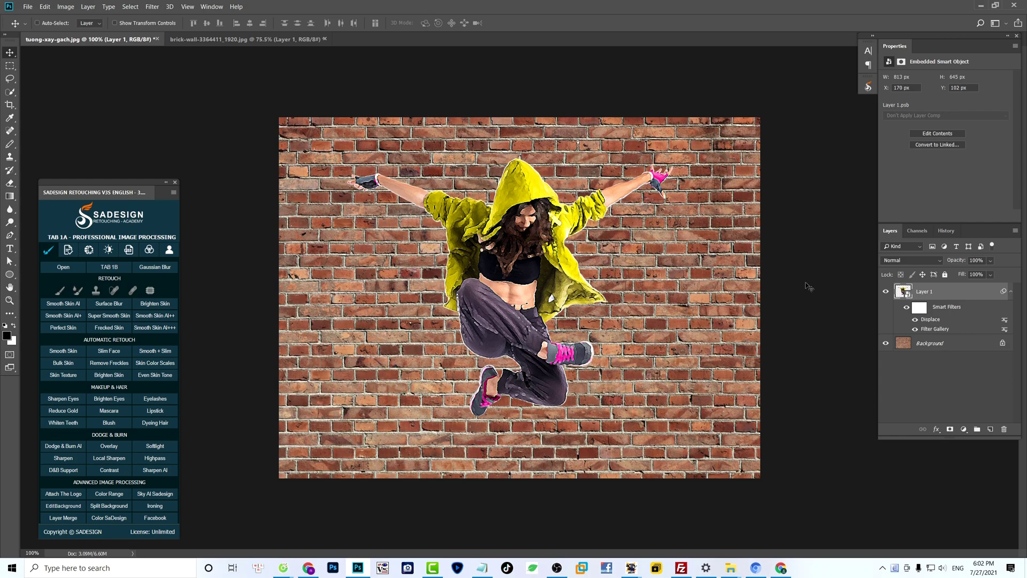
Set the dancer layer's blend mode to Overlay and add a duplicate of it in Soft Light mode
{"action": "left_click", "coordinate": [910, 259]}
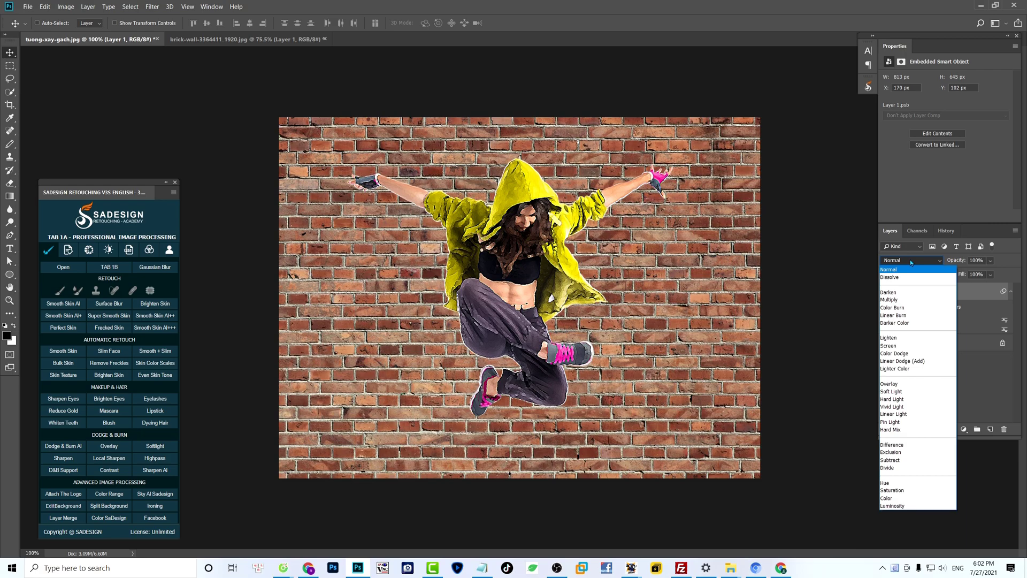
{"action": "left_click", "coordinate": [906, 385]}
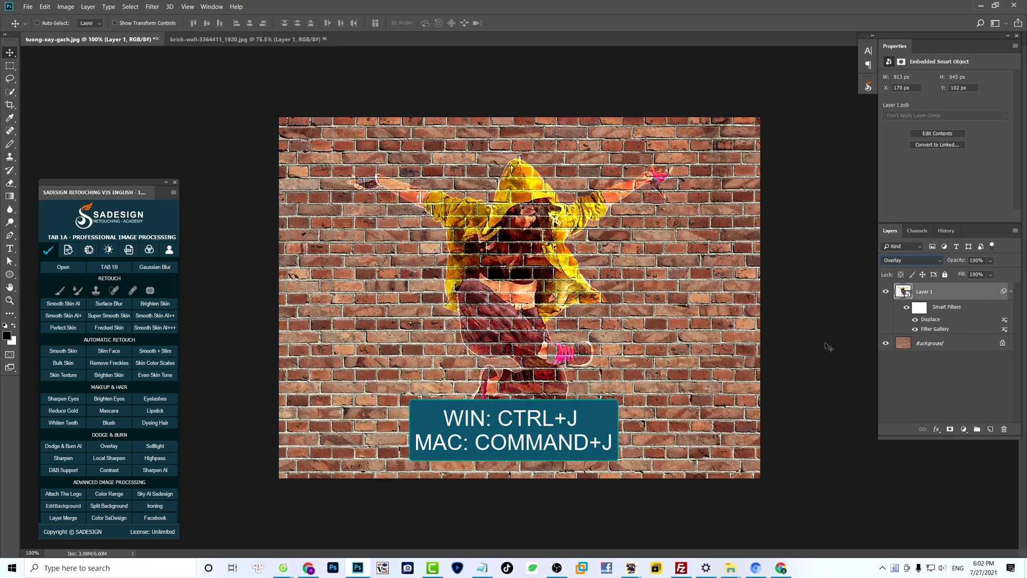
{"action": "key", "text": "ctrl+j"}
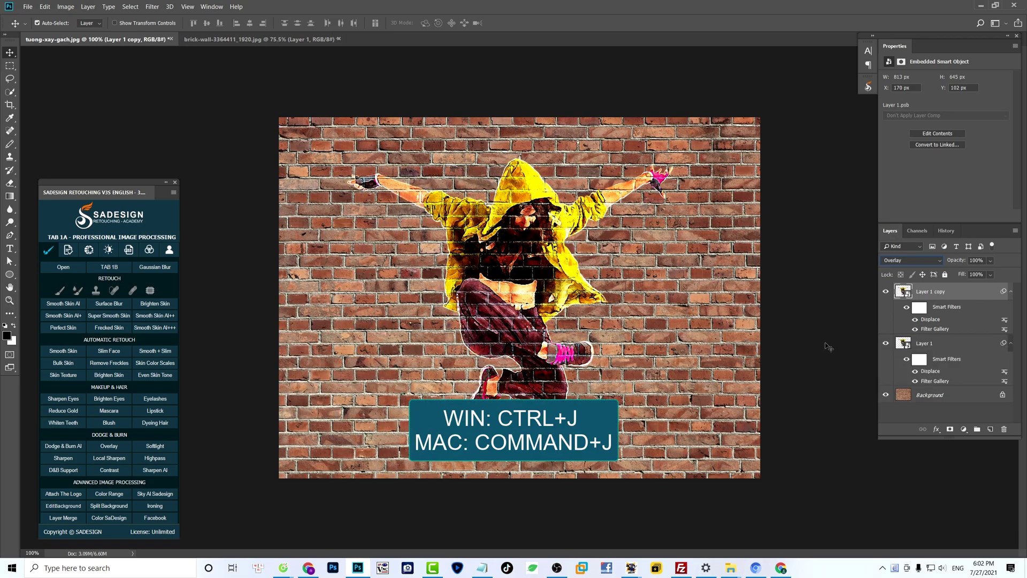
{"action": "left_click", "coordinate": [904, 262]}
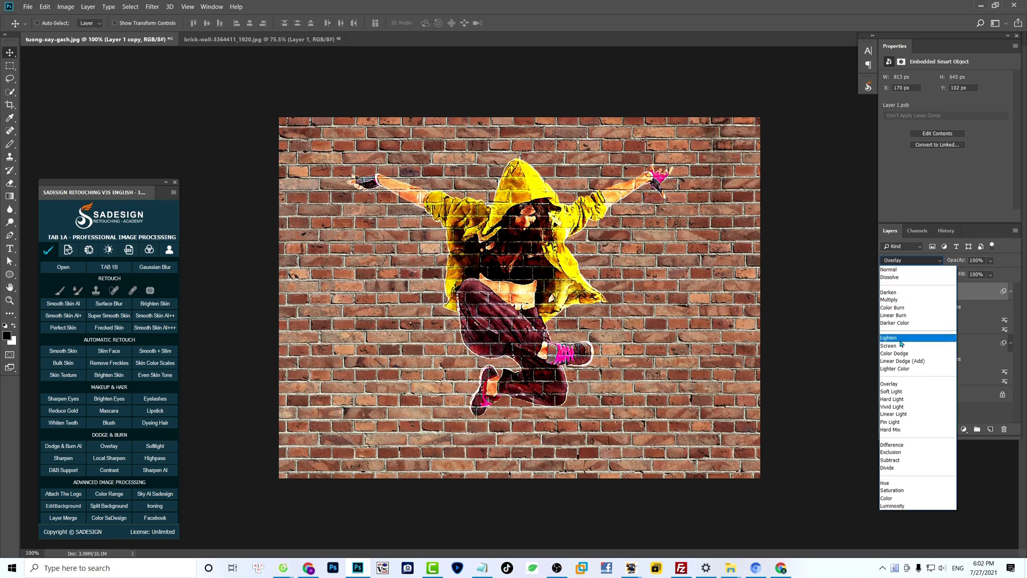
{"action": "left_click", "coordinate": [894, 393]}
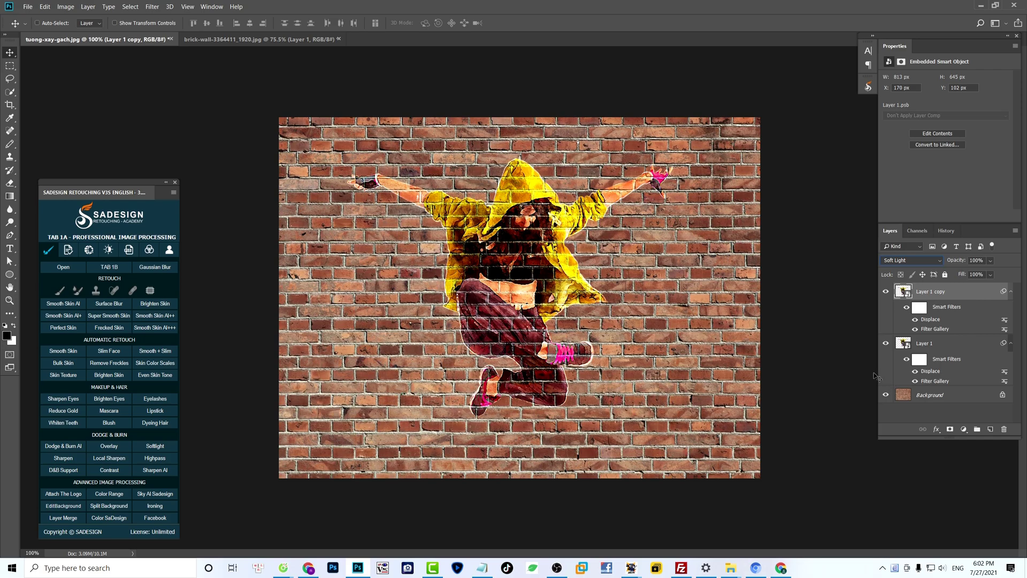
Group both dancer layers and duplicate the group at 36% opacity
{"action": "key", "text": "ctrl+0"}
{"action": "left_click", "coordinate": [945, 343], "text": "ctrl"}
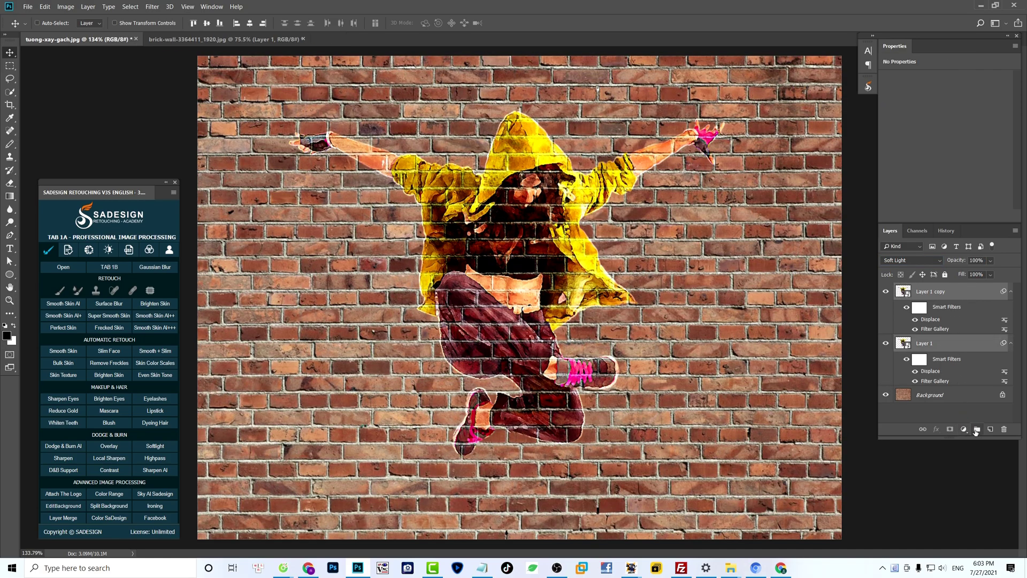
{"action": "left_click", "coordinate": [976, 430]}
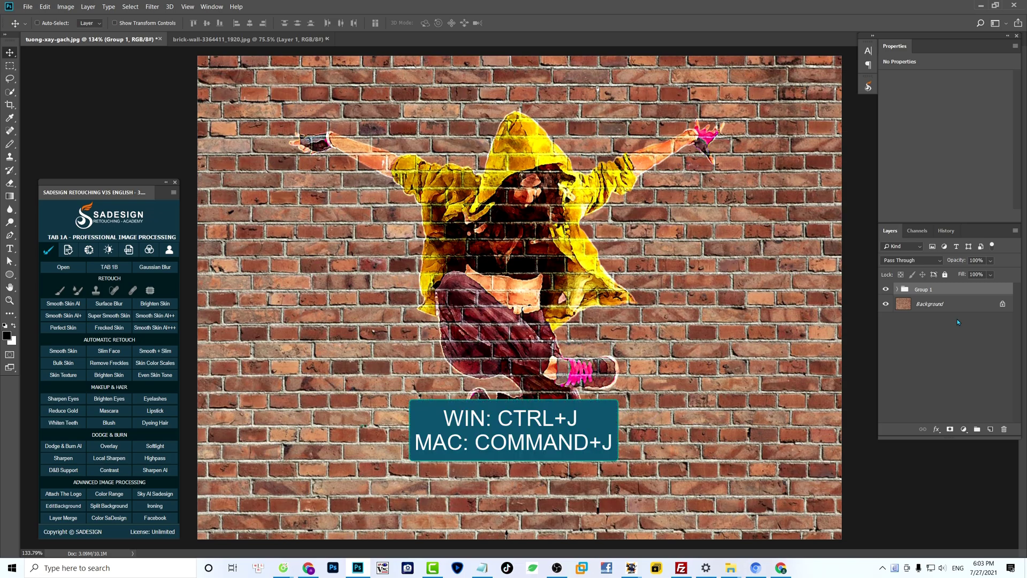
{"action": "key", "text": "ctrl+j"}
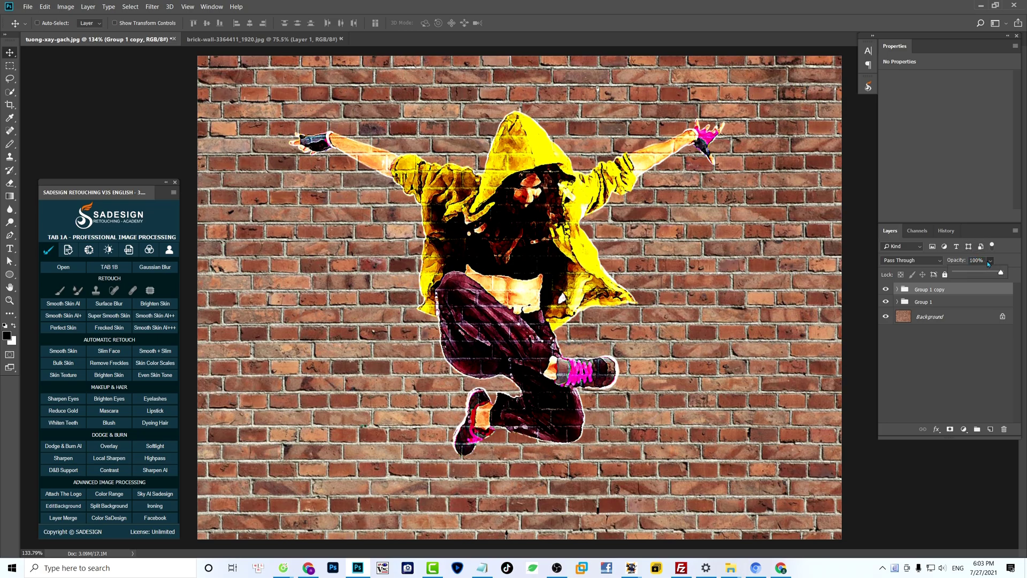
{"action": "left_click_drag", "start_coordinate": [967, 271], "coordinate": [971, 273]}
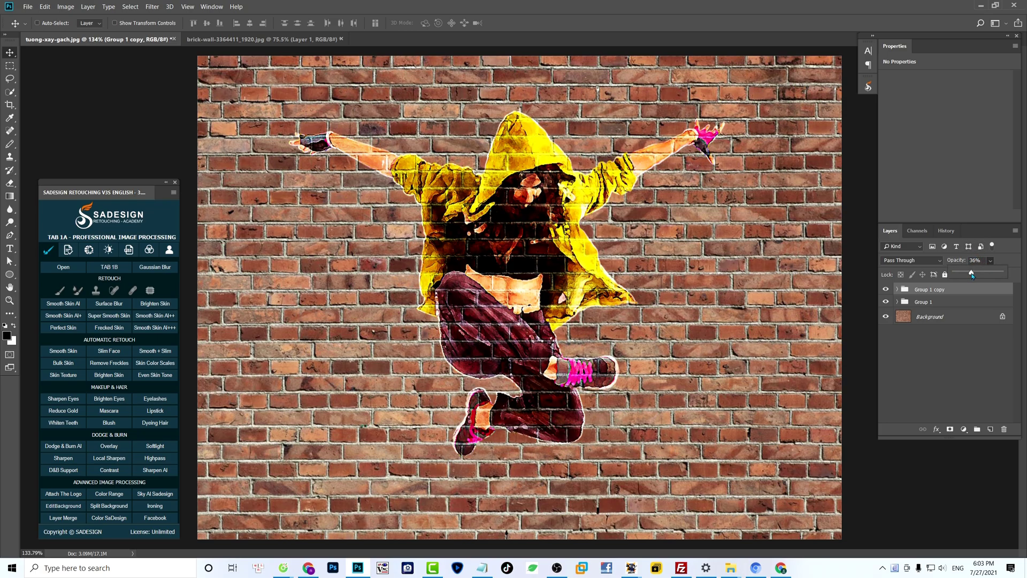
Nest both groups in a new group and set its Blend If underlying layer sliders to 31/95 and 149/209
{"action": "left_click", "coordinate": [939, 303], "text": "ctrl"}
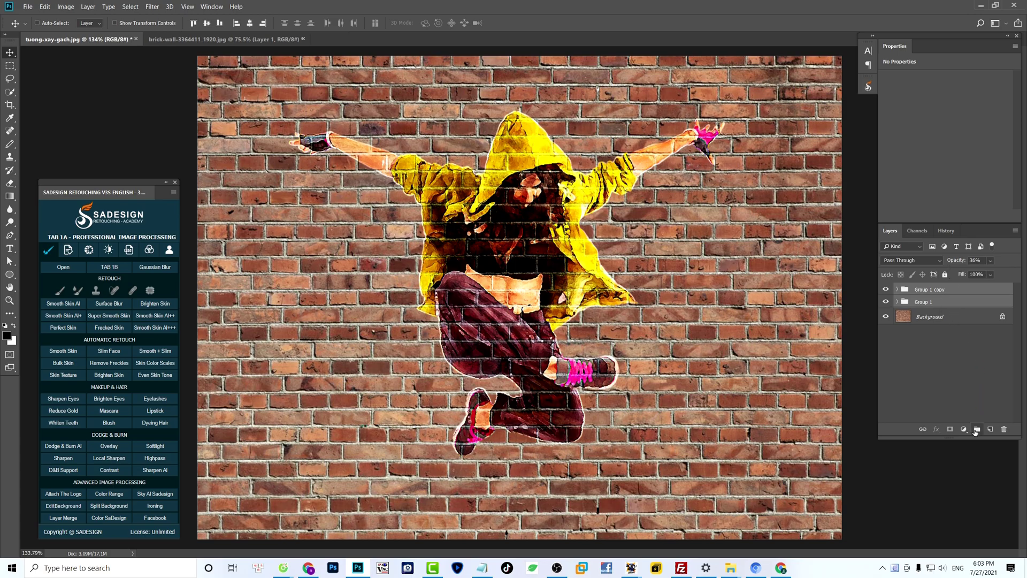
{"action": "left_click", "coordinate": [976, 431]}
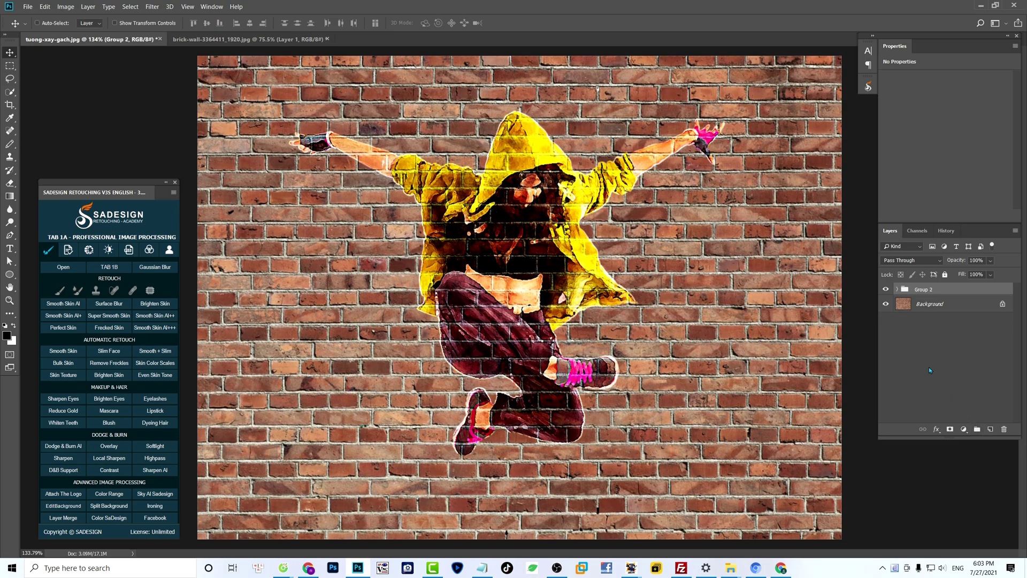
{"action": "left_click", "coordinate": [936, 430]}
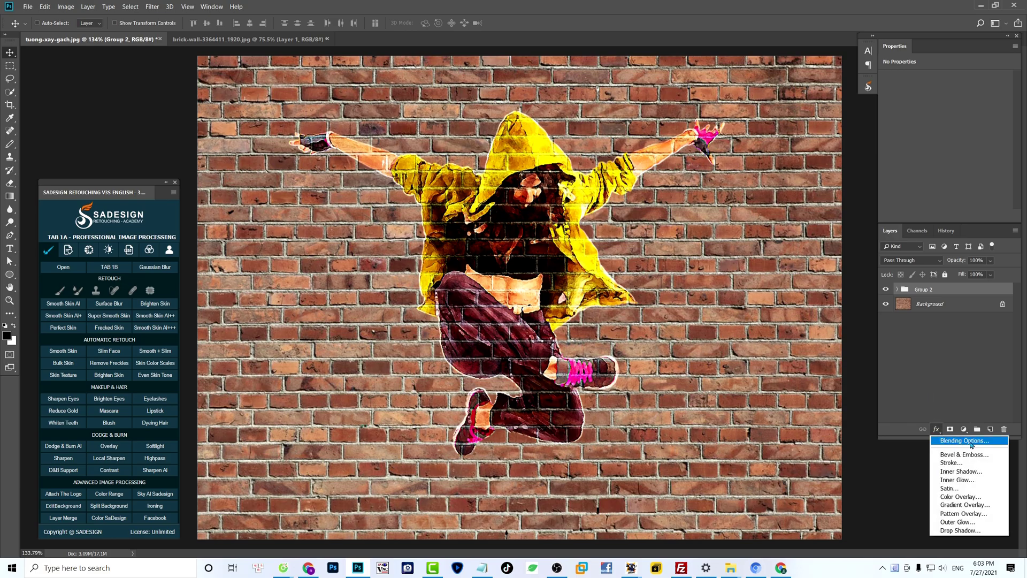
{"action": "left_click", "coordinate": [969, 441]}
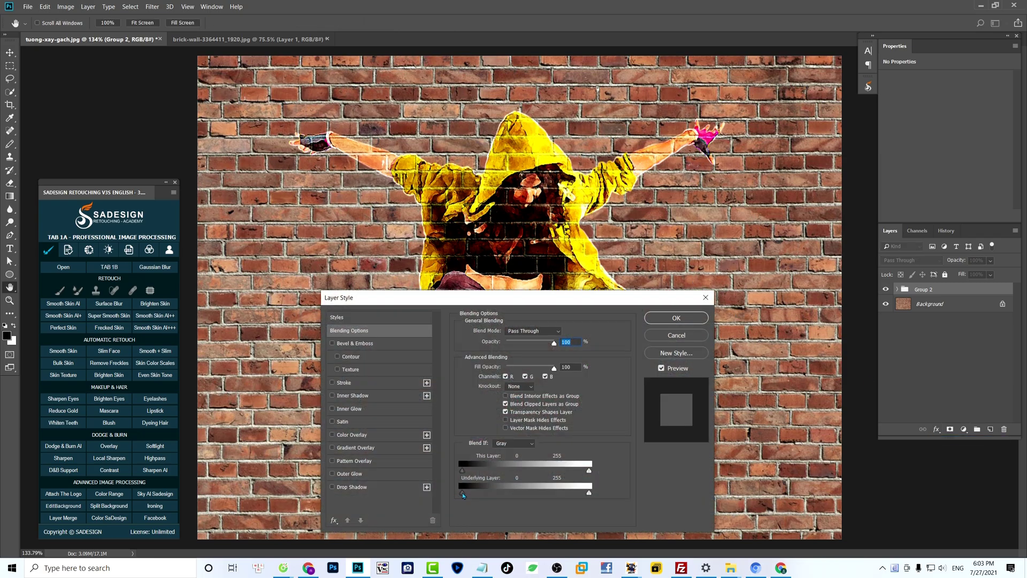
{"action": "left_click_drag", "start_coordinate": [464, 493], "coordinate": [478, 496]}
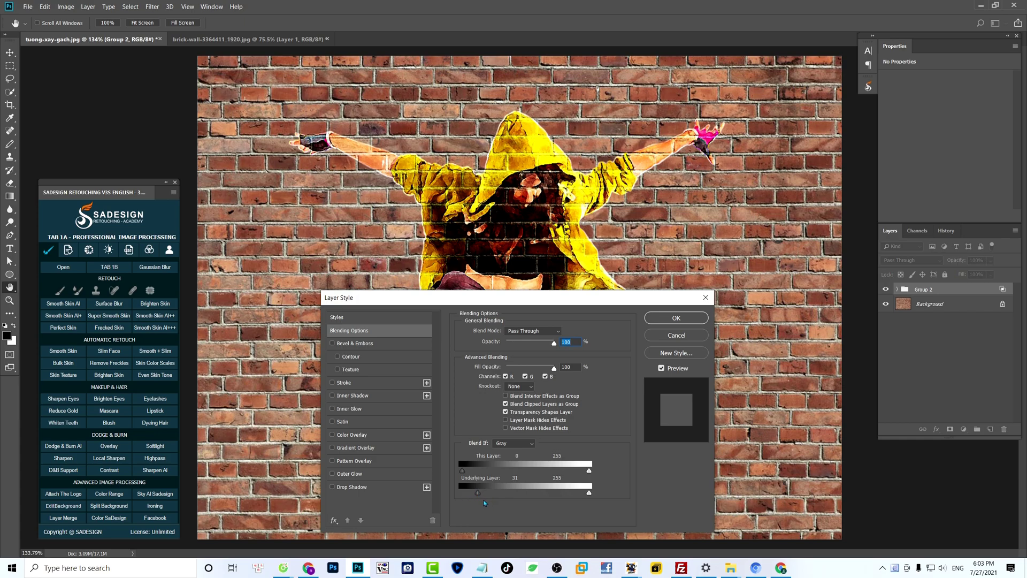
{"action": "left_click_drag", "start_coordinate": [479, 495], "coordinate": [509, 493]}
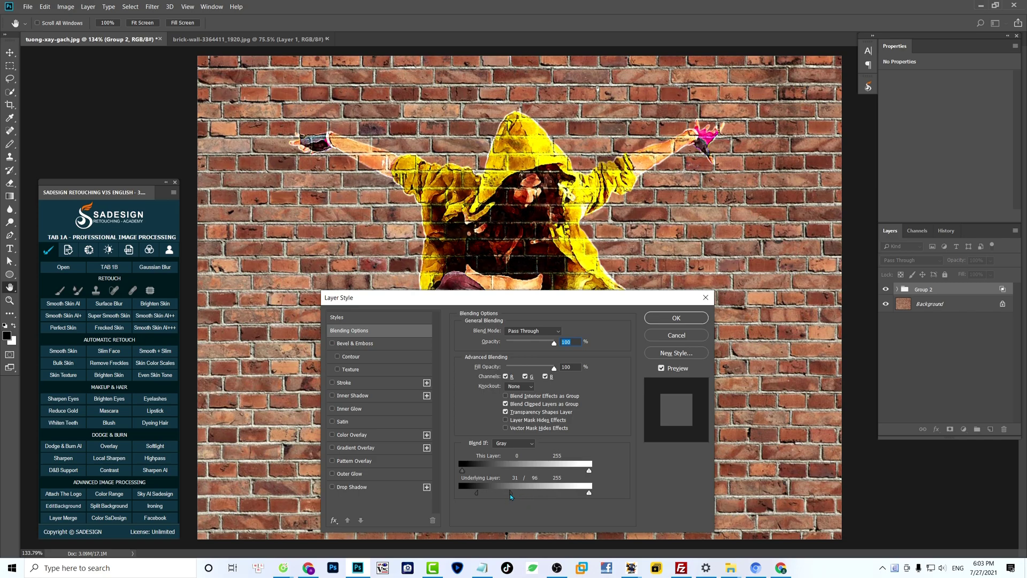
{"action": "left_click_drag", "start_coordinate": [588, 496], "coordinate": [538, 497]}
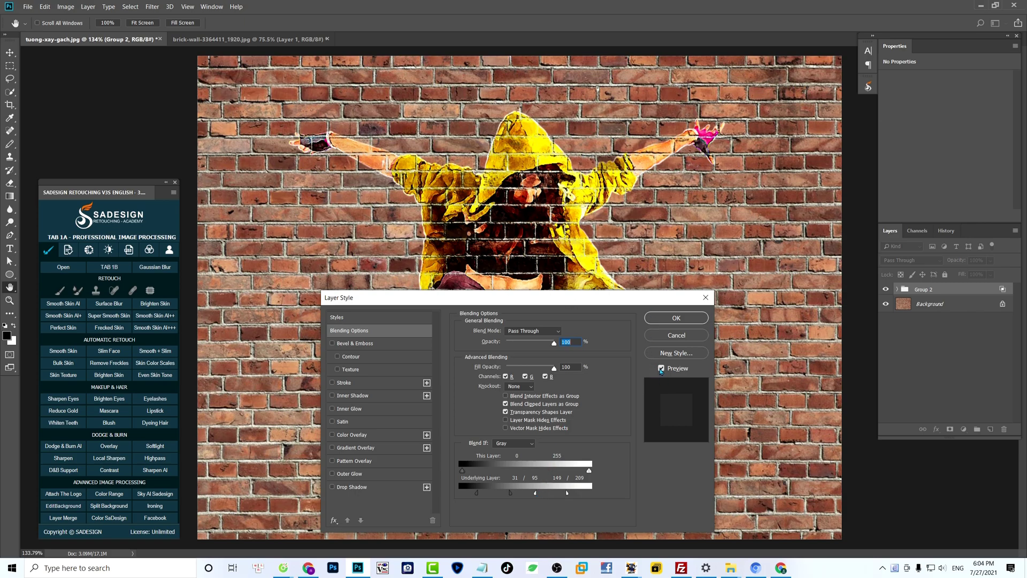
{"action": "left_click", "coordinate": [661, 368]}
{"action": "left_click", "coordinate": [661, 369]}
{"action": "left_click", "coordinate": [661, 368]}
{"action": "left_click", "coordinate": [676, 317]}
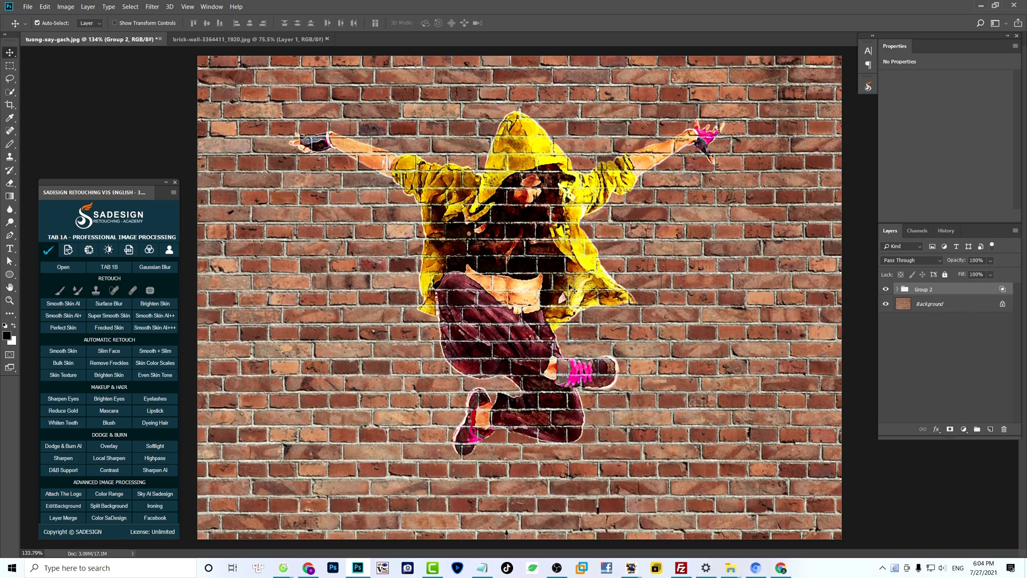
Compare the wall with and without the graffiti group, and the original opened state with the final result
{"action": "scroll", "coordinate": [598, 284], "scroll_direction": "down", "scroll_amount": 1}
{"action": "scroll", "coordinate": [598, 284], "scroll_direction": "up", "scroll_amount": 1}
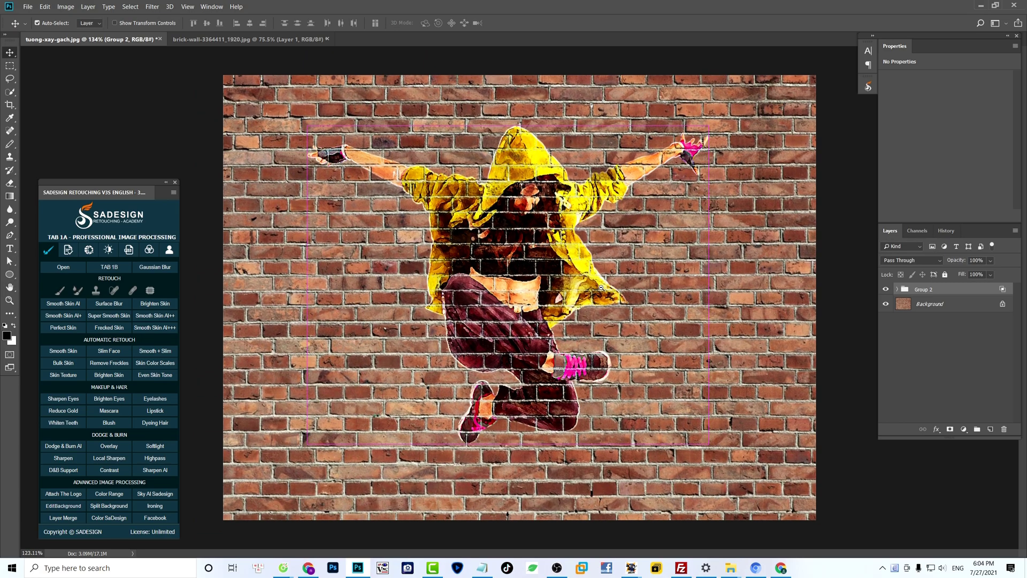
{"action": "left_click", "coordinate": [885, 289]}
{"action": "left_click", "coordinate": [885, 288]}
{"action": "left_click", "coordinate": [946, 230]}
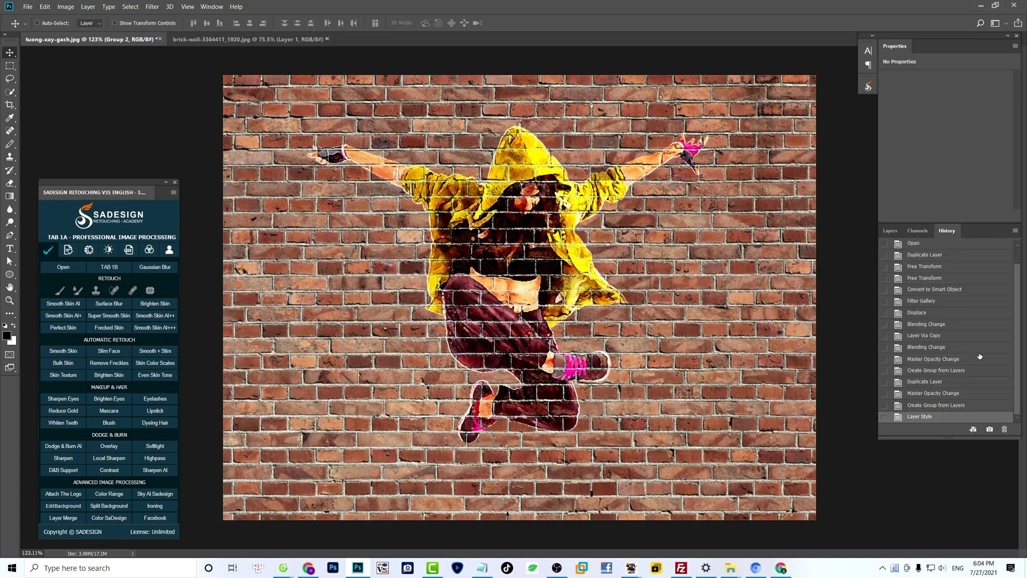
{"action": "scroll", "coordinate": [1018, 393], "scroll_direction": "up", "scroll_amount": 2}
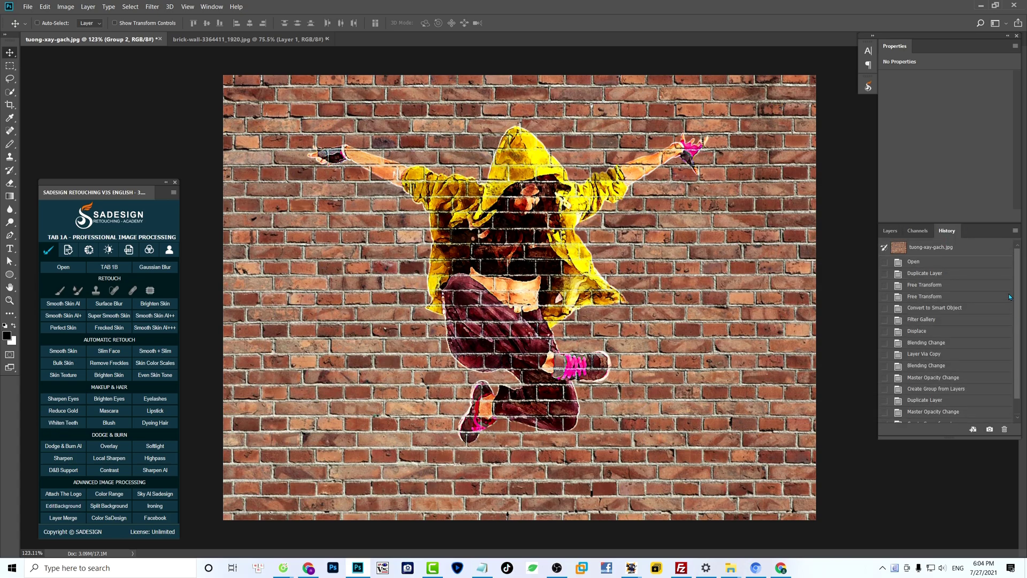
{"action": "left_click", "coordinate": [959, 251]}
{"action": "key", "text": "ctrl+z"}
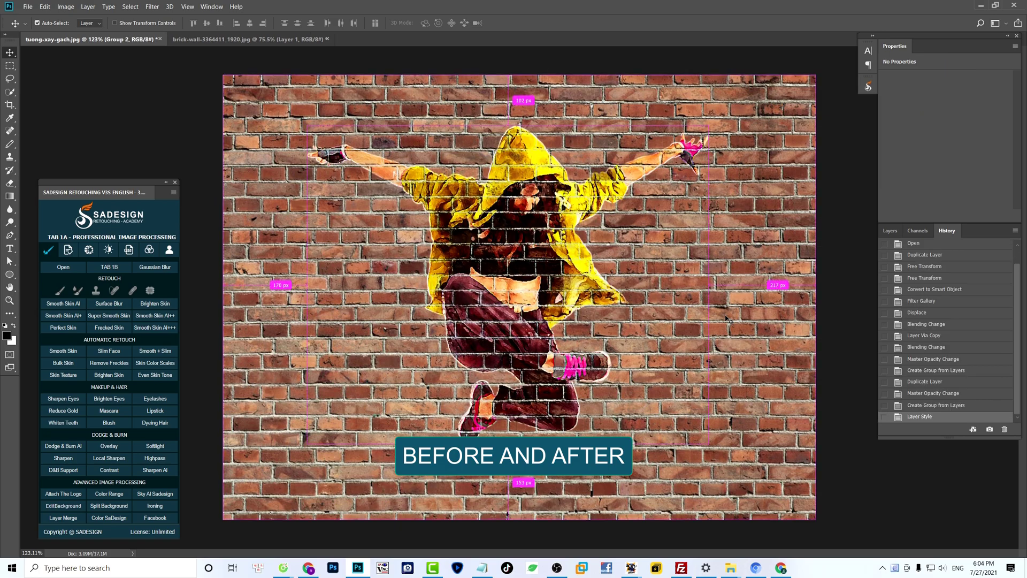
{"action": "key", "text": "ctrl+z"}
{"action": "key", "text": "ctrl+z"}
{"action": "key", "text": "ctrl+z"}
{"action": "key", "text": "ctrl+z"}
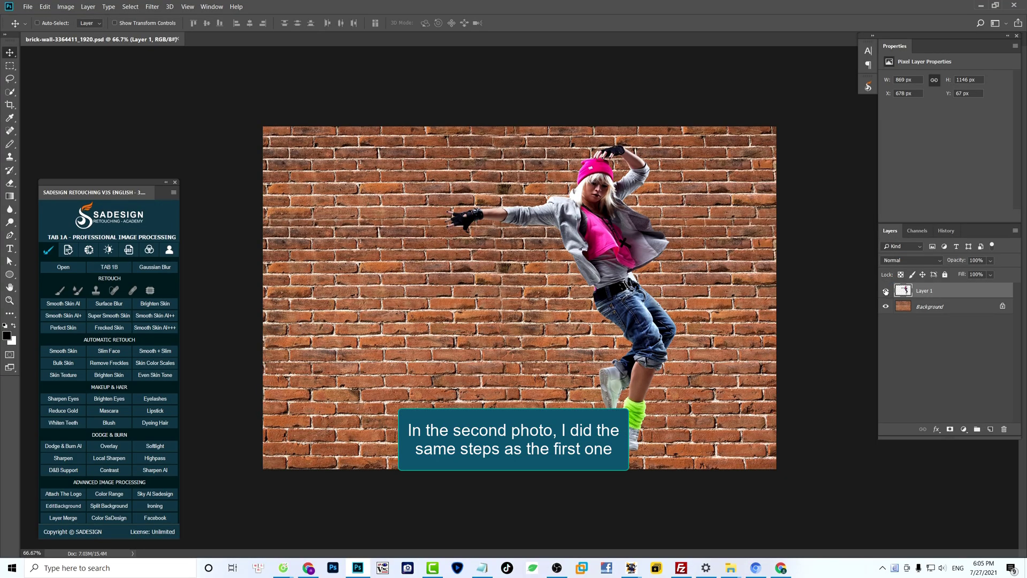
Hide the dancer layer in brick-wall-3364411_1920.psd and duplicate the Background layer into a new document
{"action": "left_click", "coordinate": [885, 291]}
{"action": "left_click", "coordinate": [885, 291]}
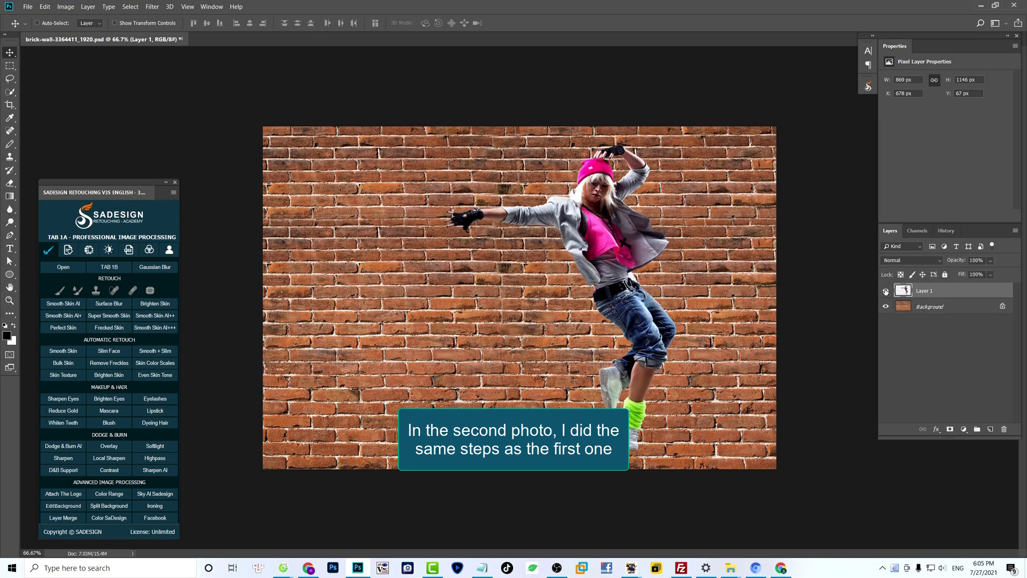
{"action": "left_click", "coordinate": [920, 306]}
{"action": "left_click", "coordinate": [886, 290]}
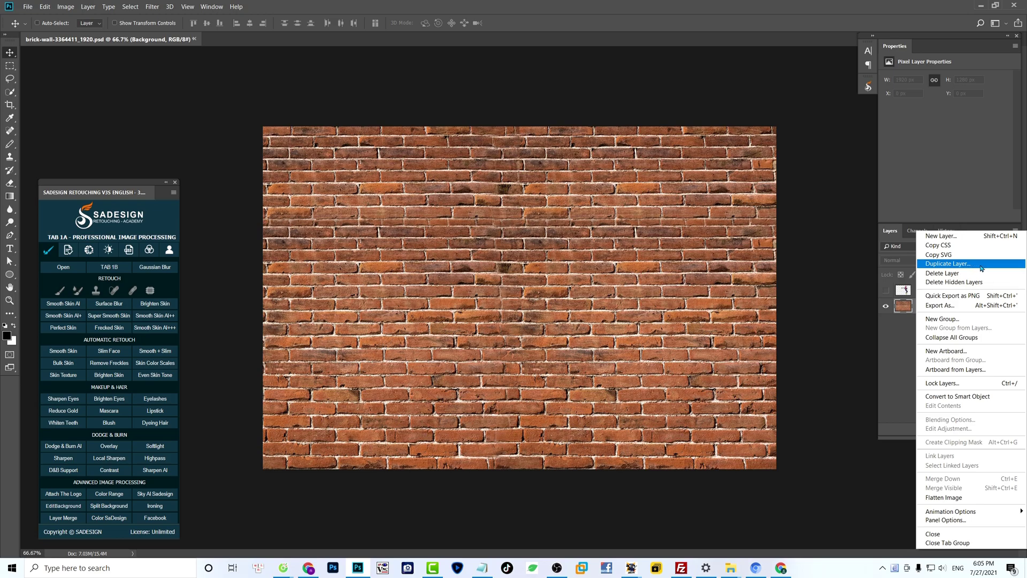
{"action": "left_click", "coordinate": [981, 268]}
{"action": "left_click", "coordinate": [559, 291]}
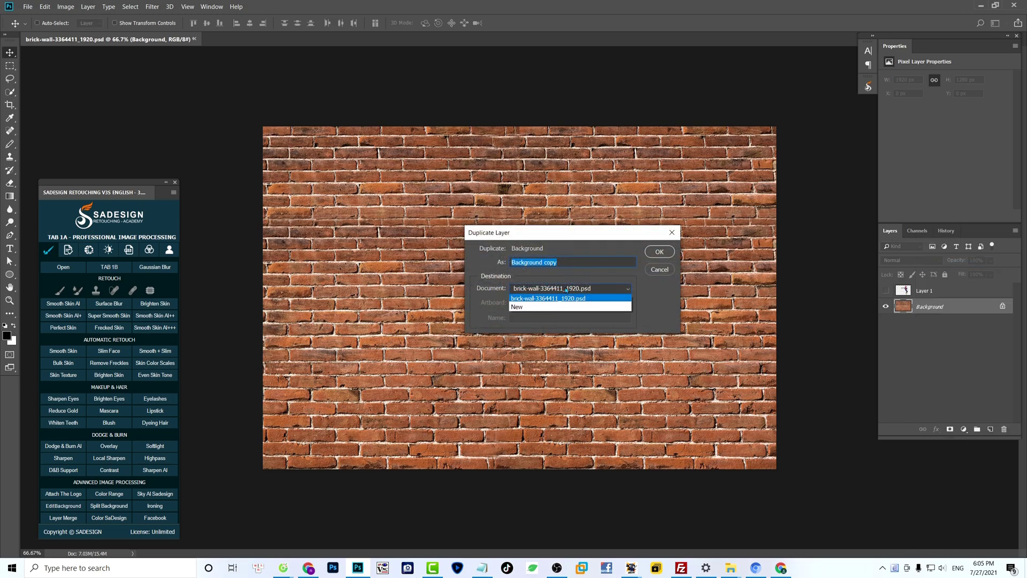
{"action": "left_click", "coordinate": [536, 309]}
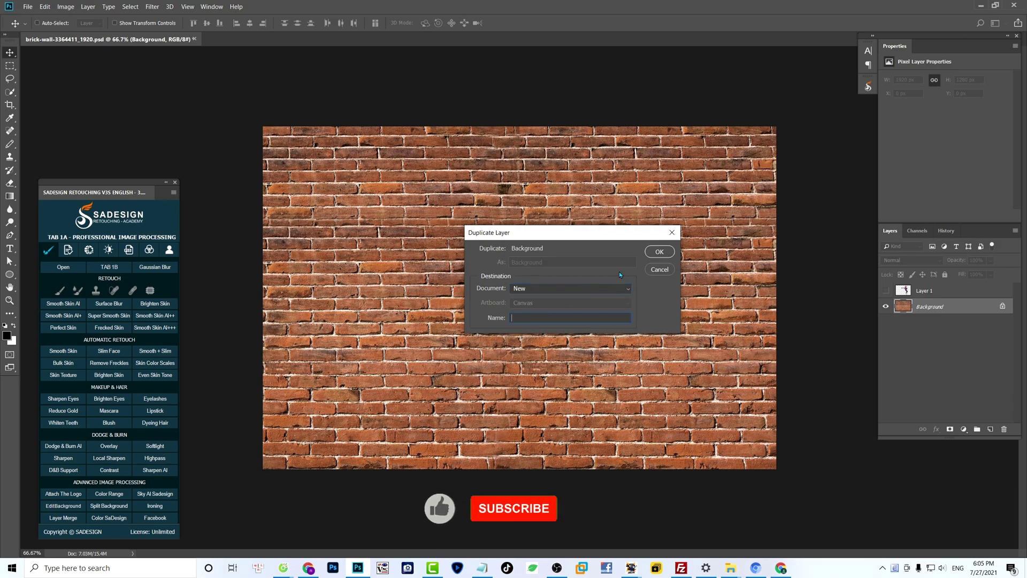
{"action": "left_click", "coordinate": [659, 252]}
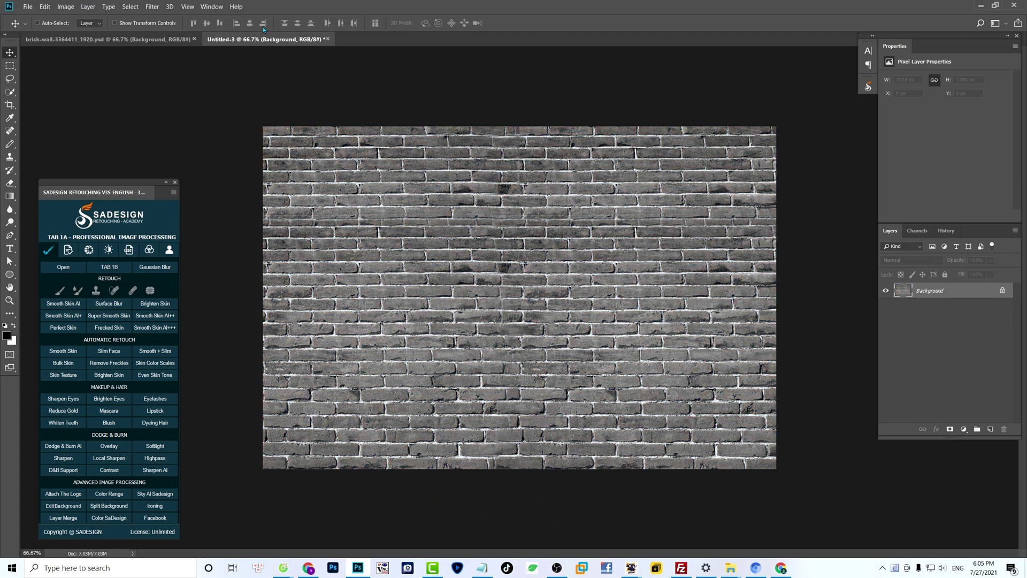
Convert the grey brick layer in Untitled-3 for smart filters and apply a Gaussian Blur to it
{"action": "left_click", "coordinate": [152, 6]}
{"action": "left_click", "coordinate": [164, 30]}
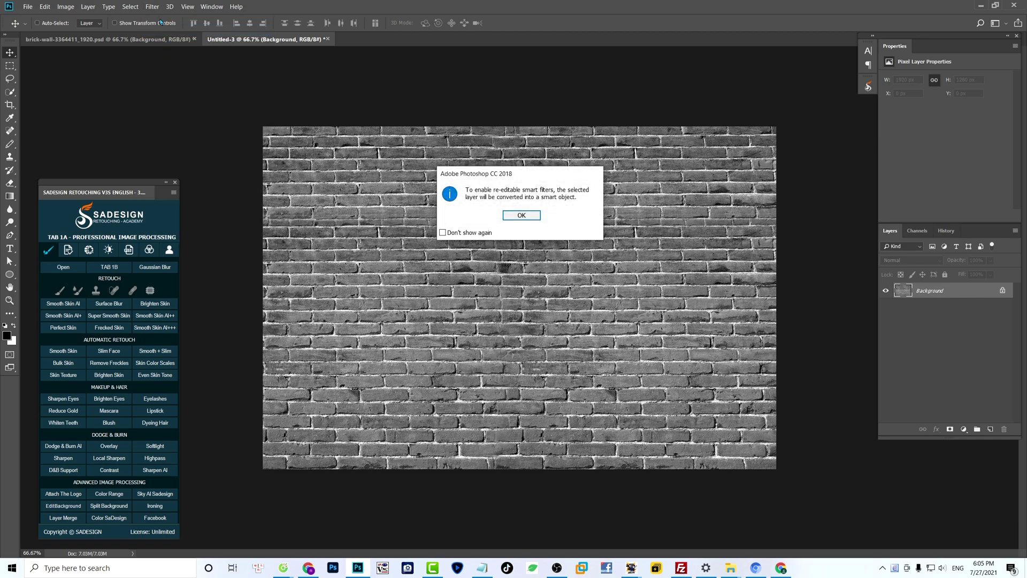
{"action": "left_click", "coordinate": [468, 233]}
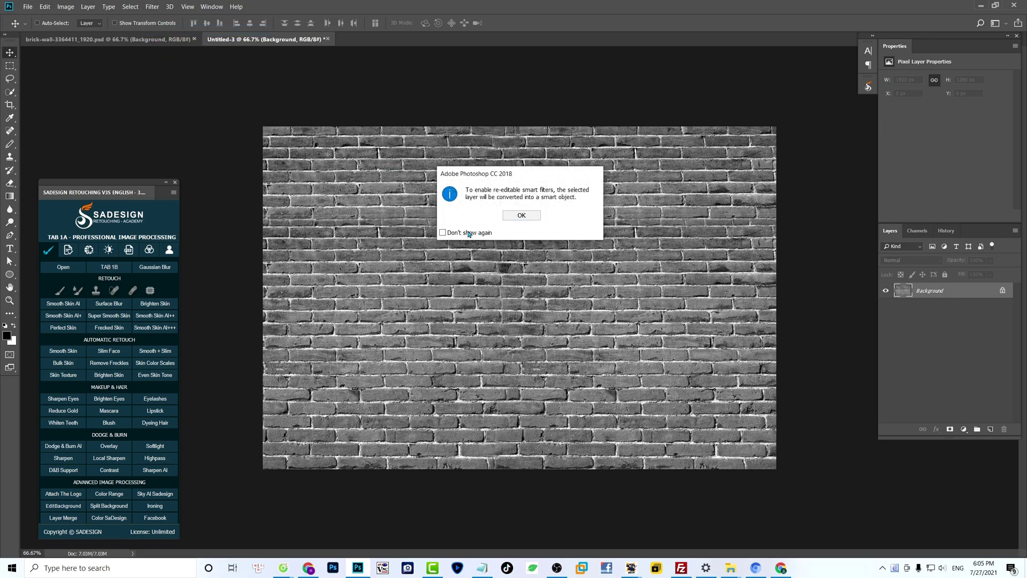
{"action": "left_click", "coordinate": [522, 215]}
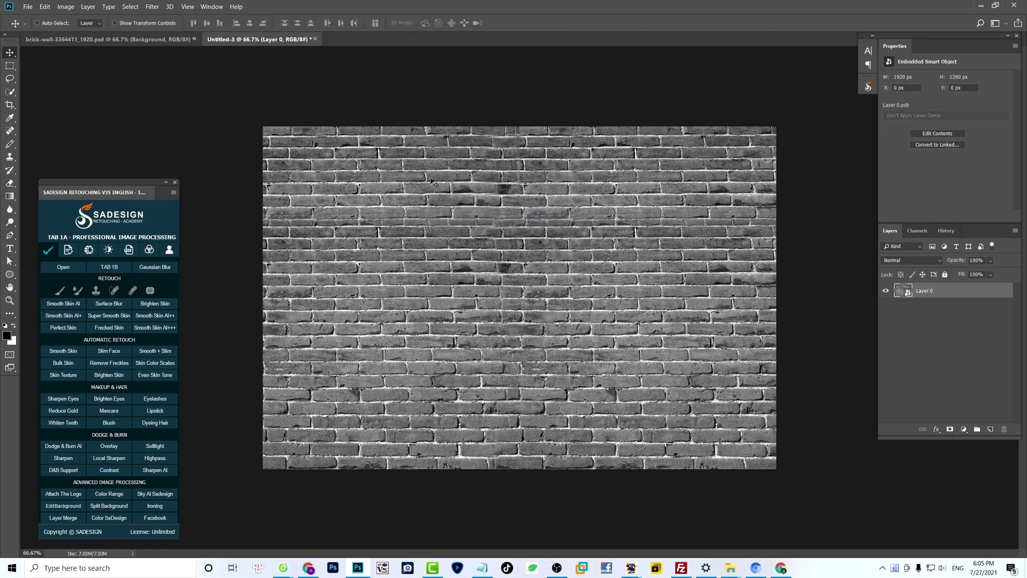
{"action": "left_click", "coordinate": [159, 10]}
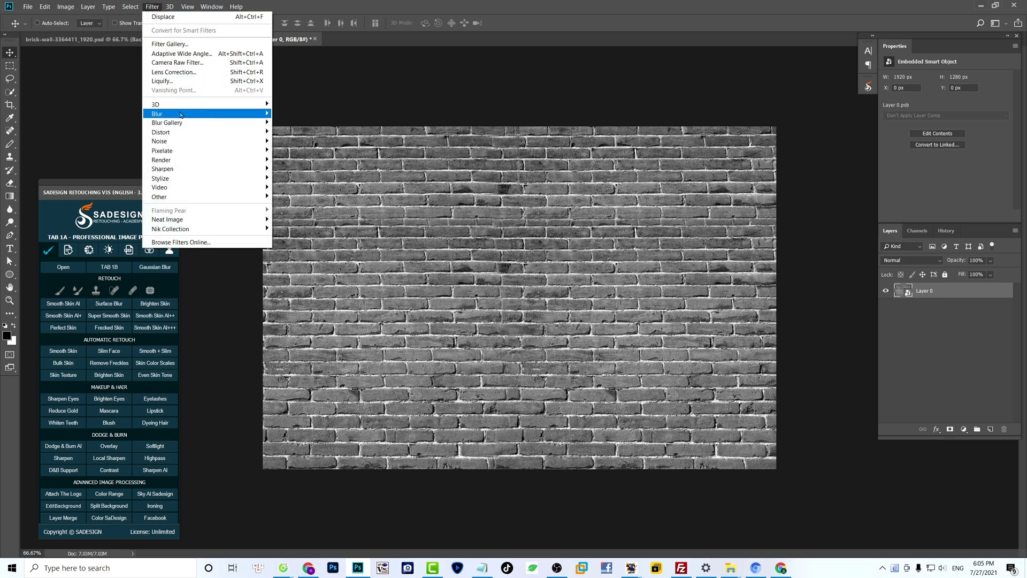
{"action": "mouse_move", "coordinate": [180, 114]}
{"action": "left_click", "coordinate": [314, 153]}
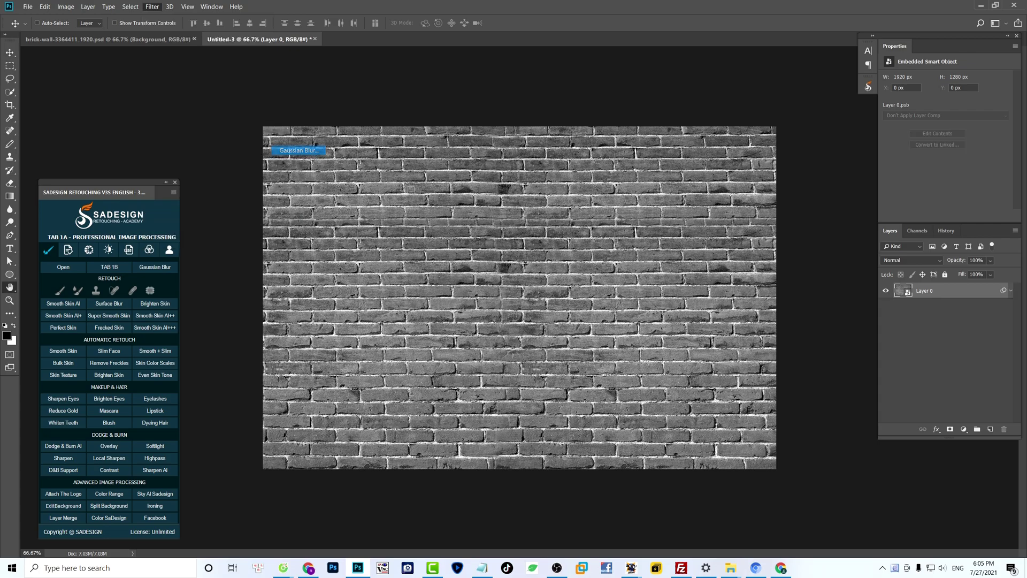
{"action": "key", "text": "Return"}
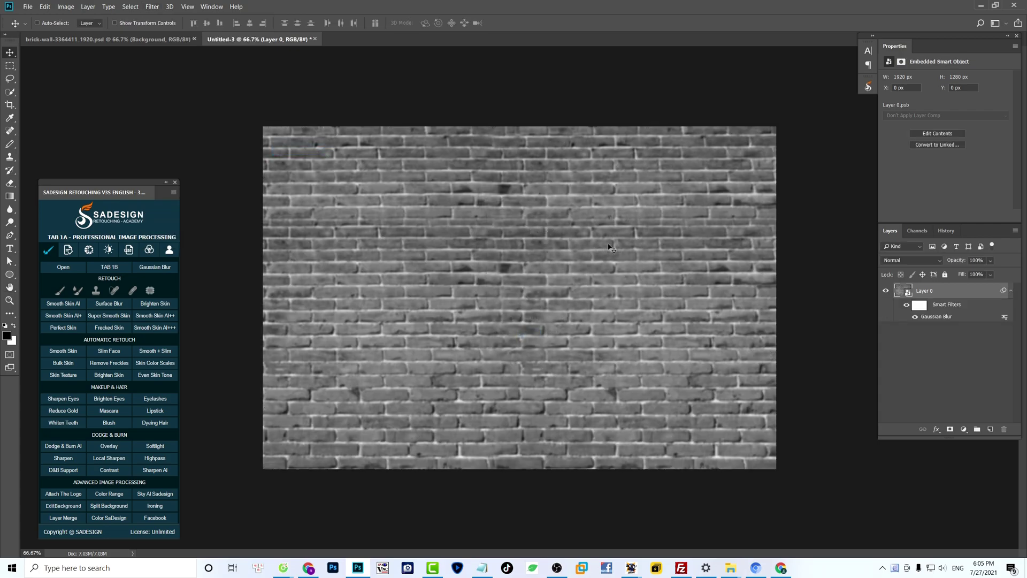
Save the blurred wall as Untitled-3 in Photoshop format with Maximize Compatibility, and close that document
{"action": "left_click", "coordinate": [27, 7]}
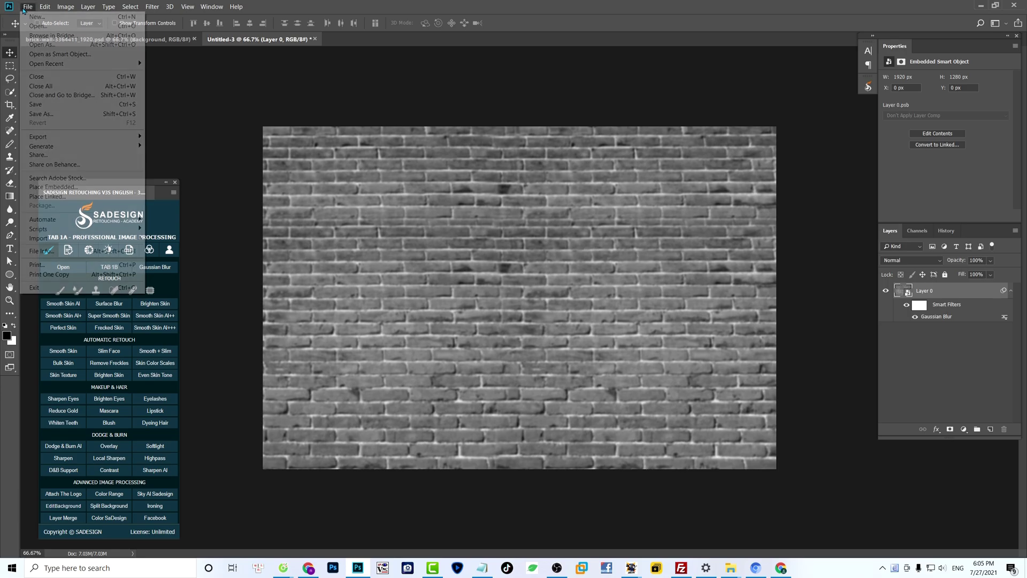
{"action": "left_click", "coordinate": [41, 113]}
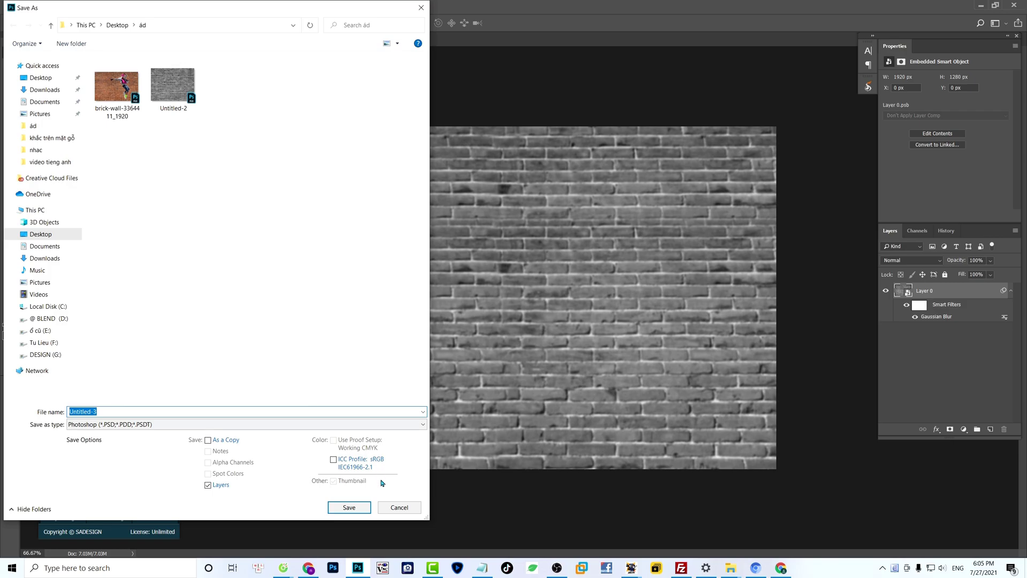
{"action": "left_click", "coordinate": [357, 511]}
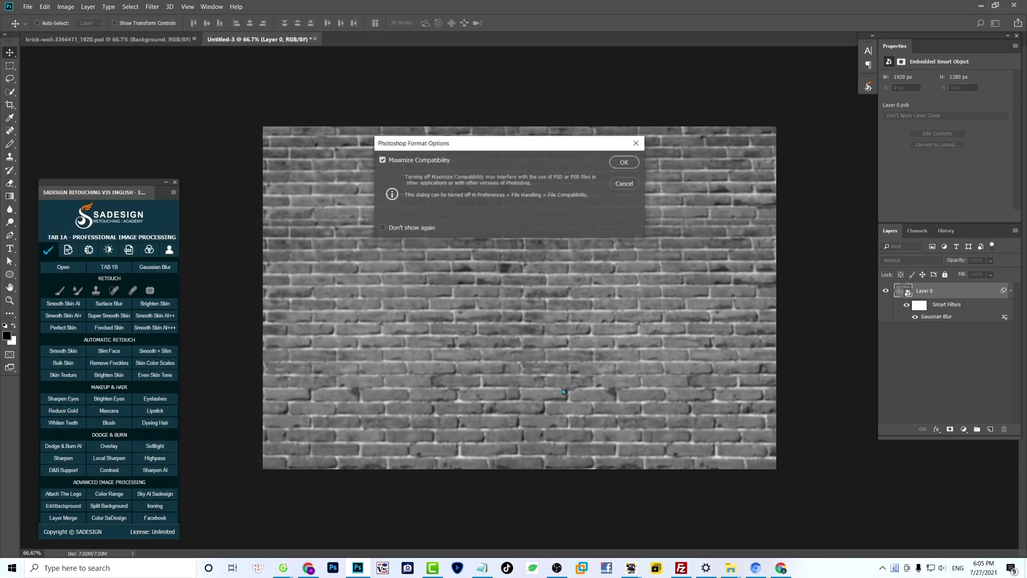
{"action": "key", "text": "Return"}
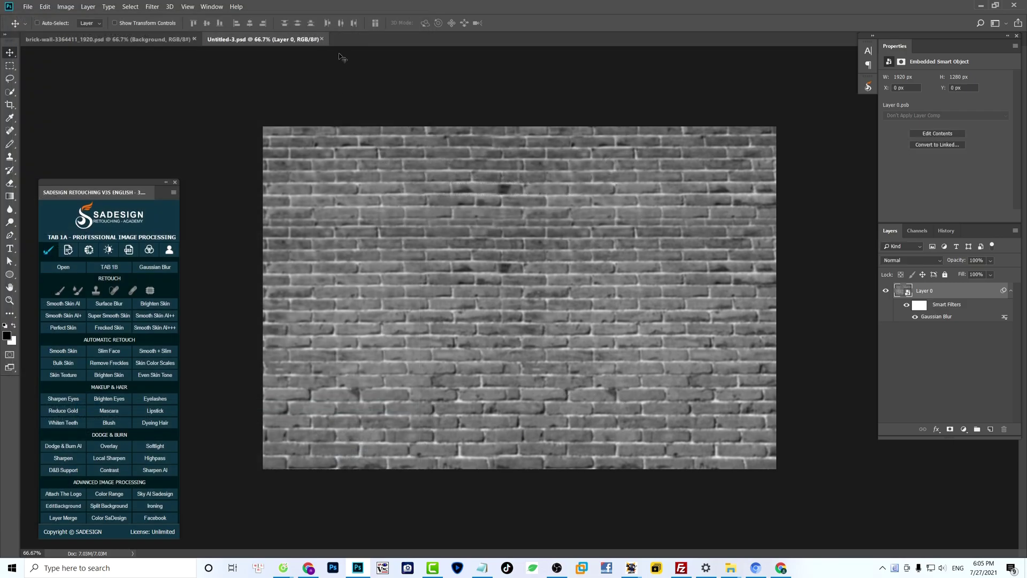
{"action": "left_click", "coordinate": [322, 39]}
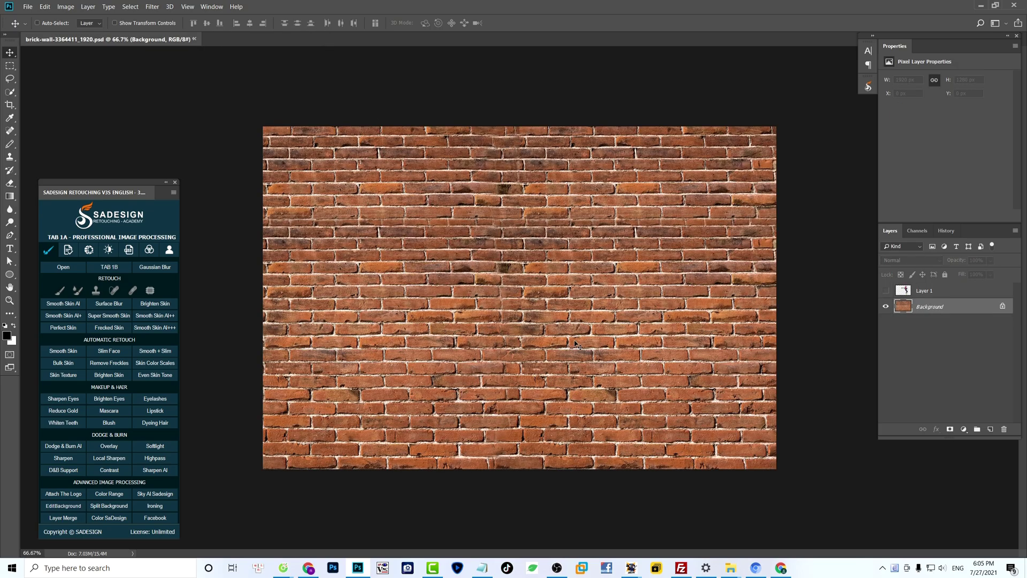
Show the dancer layer again and convert it to a smart object
{"action": "left_click", "coordinate": [884, 292]}
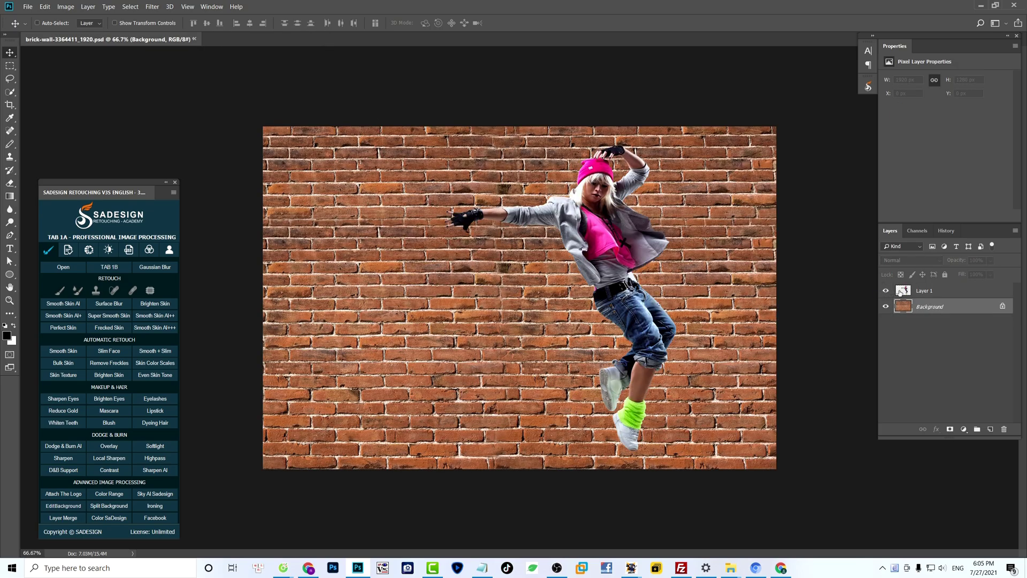
{"action": "left_click", "coordinate": [933, 296]}
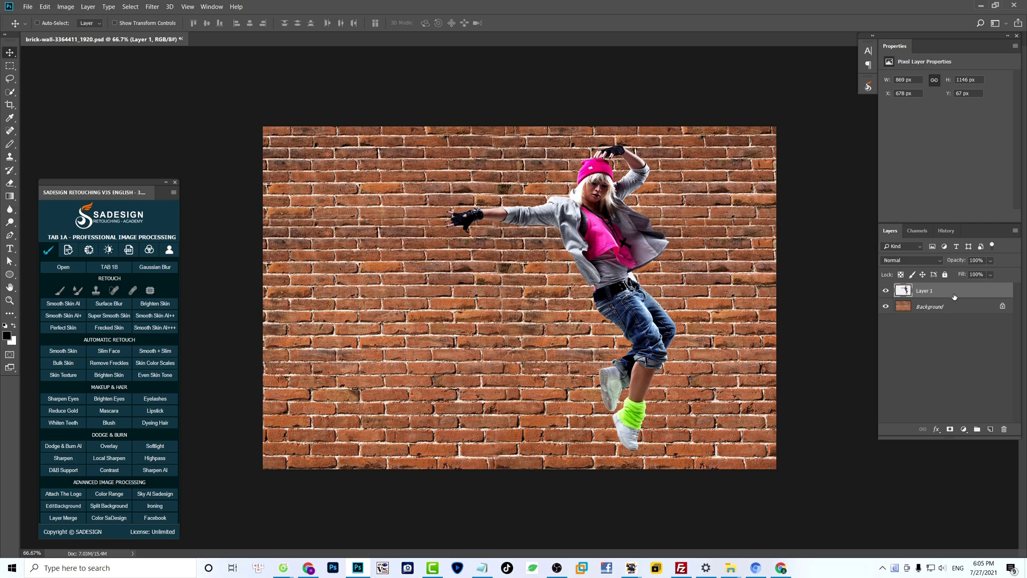
{"action": "right_click", "coordinate": [954, 296]}
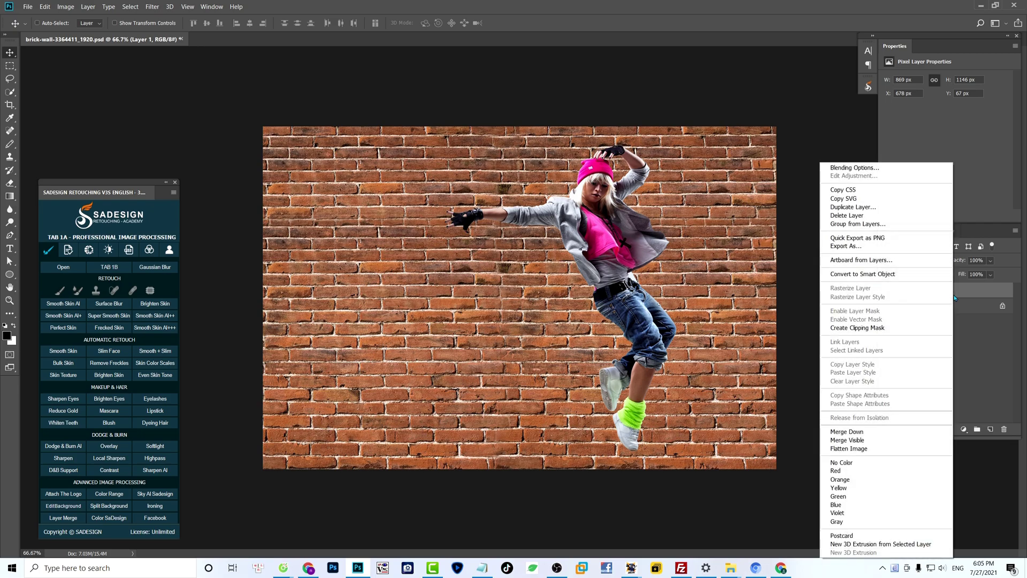
{"action": "left_click", "coordinate": [893, 276]}
Remove the Palette Knife effect from the dancer's Filter Gallery stack, keeping Paint Daubs with brush size 5, sharpness 11 and Simple brush type
{"action": "left_click", "coordinate": [151, 7]}
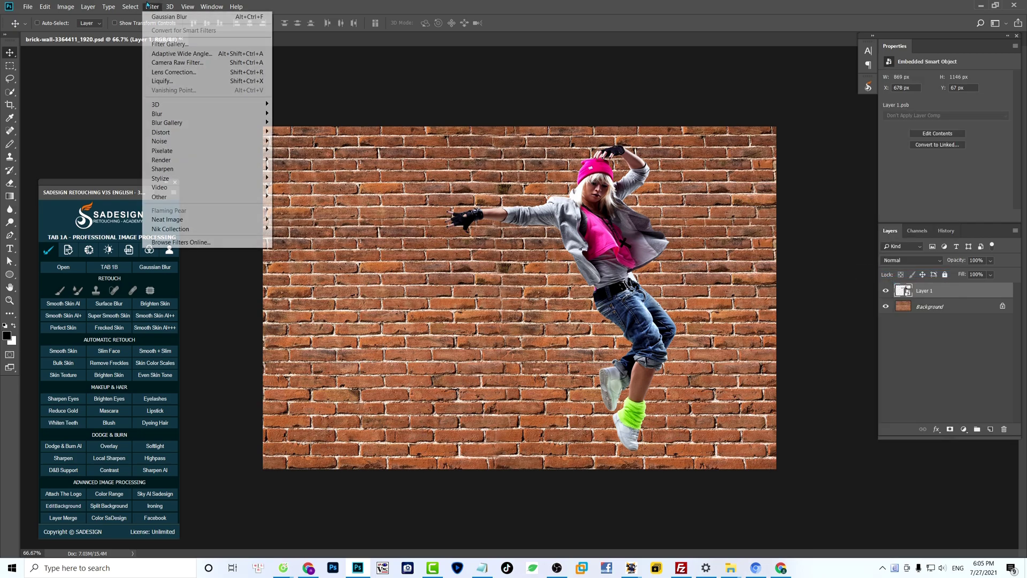
{"action": "left_click", "coordinate": [165, 45]}
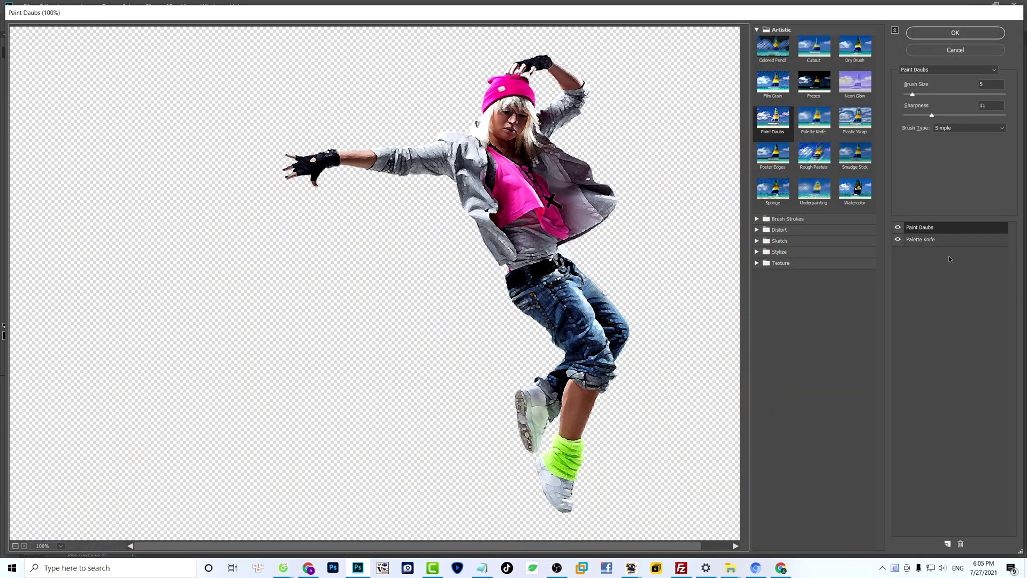
{"action": "left_click", "coordinate": [935, 242]}
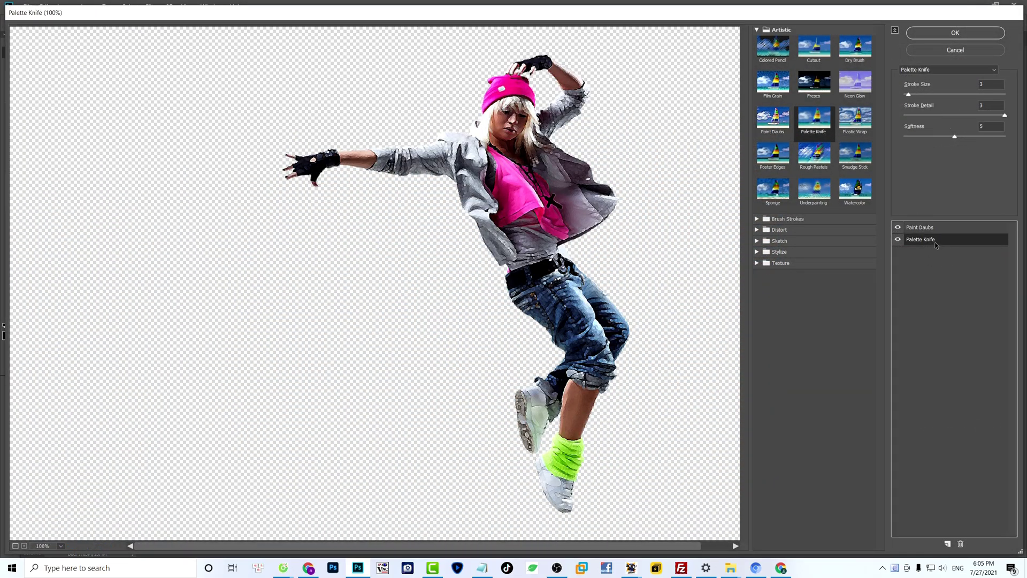
{"action": "left_click", "coordinate": [960, 544]}
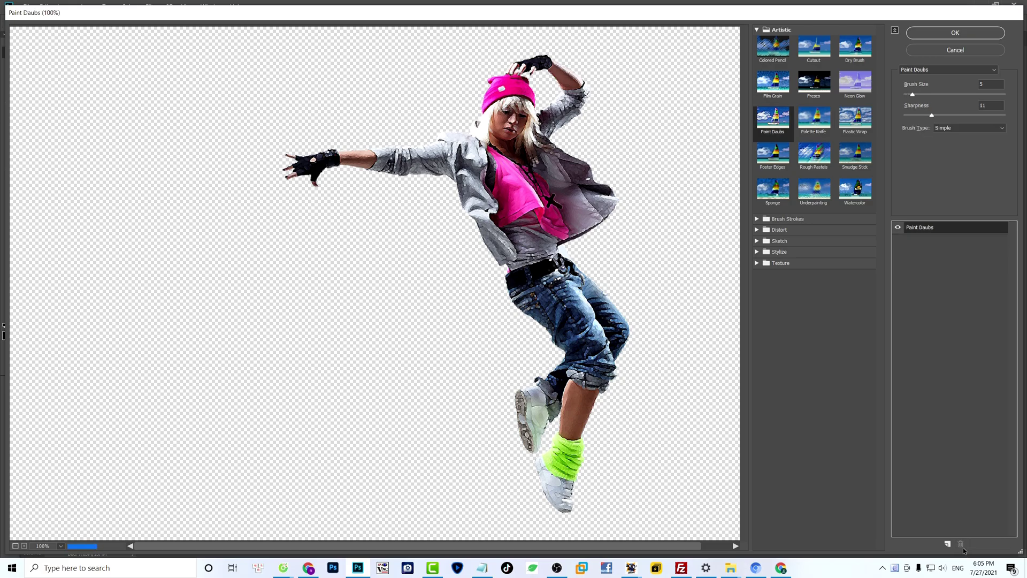
{"action": "left_click", "coordinate": [768, 123]}
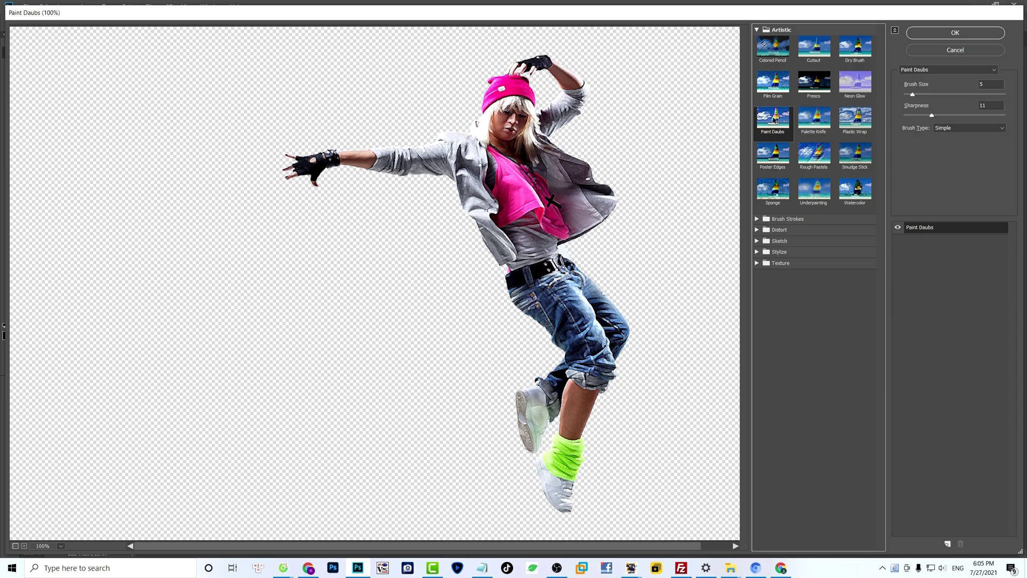
{"action": "left_click", "coordinate": [969, 130]}
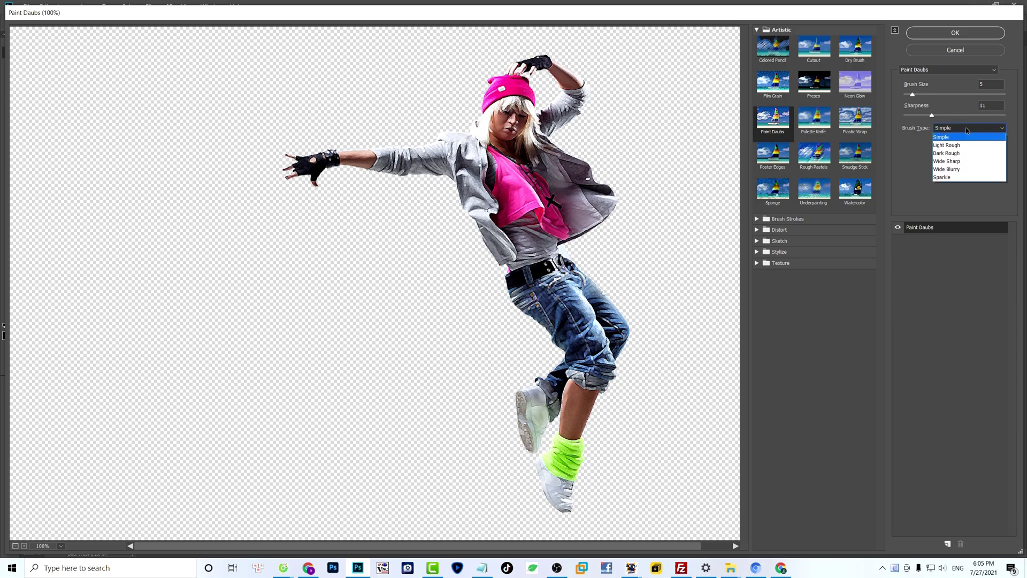
{"action": "left_click", "coordinate": [952, 140]}
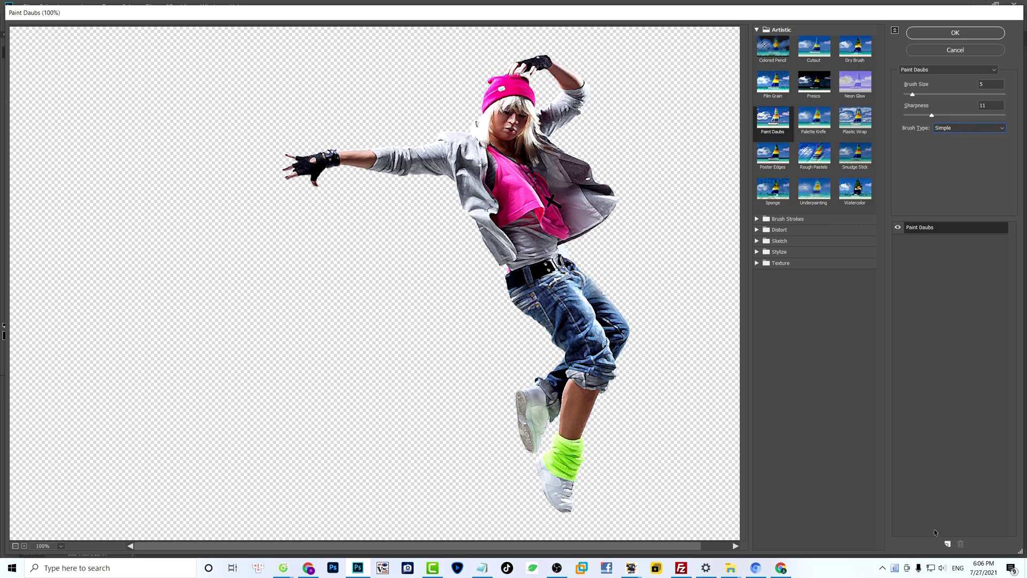
Add a Palette Knife effect above Paint Daubs with stroke size 3, stroke detail 3 and softness 5, and apply the filters
{"action": "left_click", "coordinate": [947, 543]}
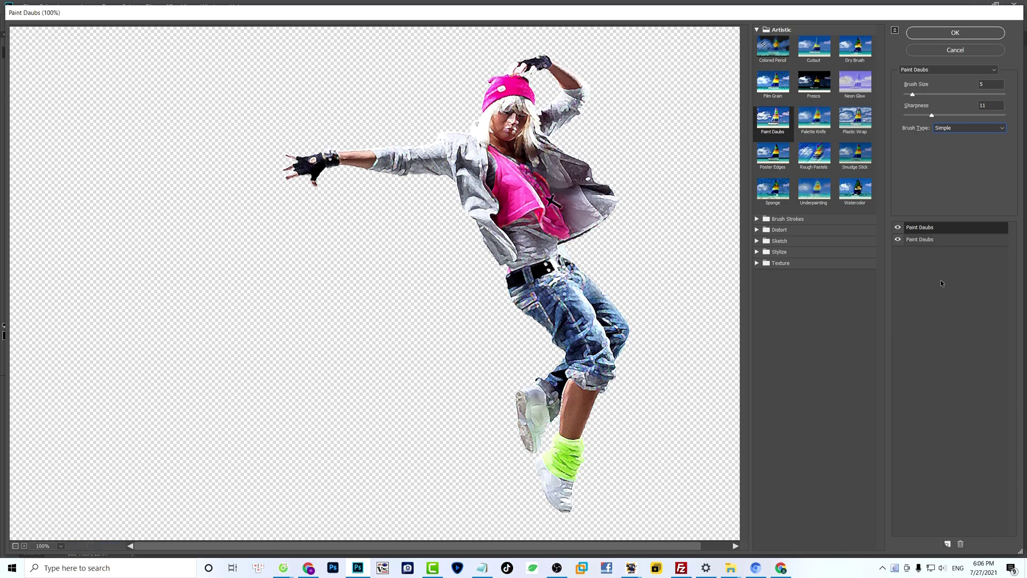
{"action": "left_click", "coordinate": [830, 128]}
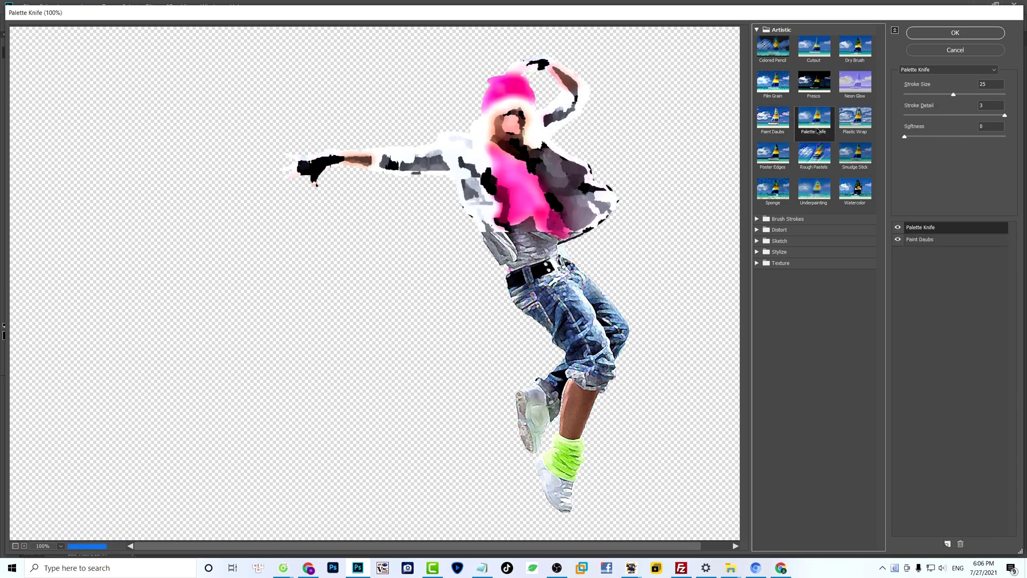
{"action": "double_click", "coordinate": [989, 82]}
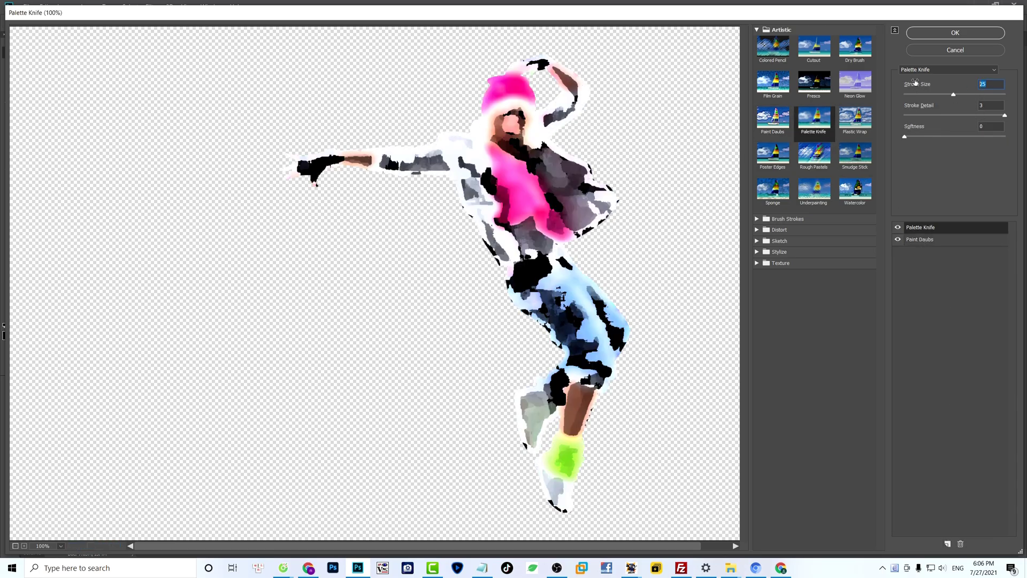
{"action": "type", "text": "3"}
{"action": "key", "text": "Tab"}
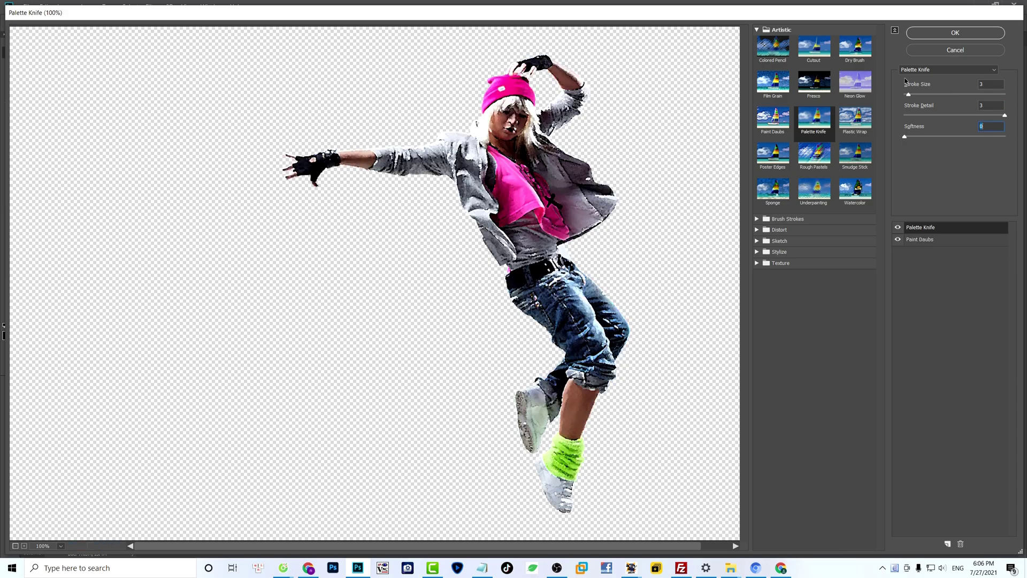
{"action": "type", "text": "5"}
{"action": "left_click", "coordinate": [951, 33]}
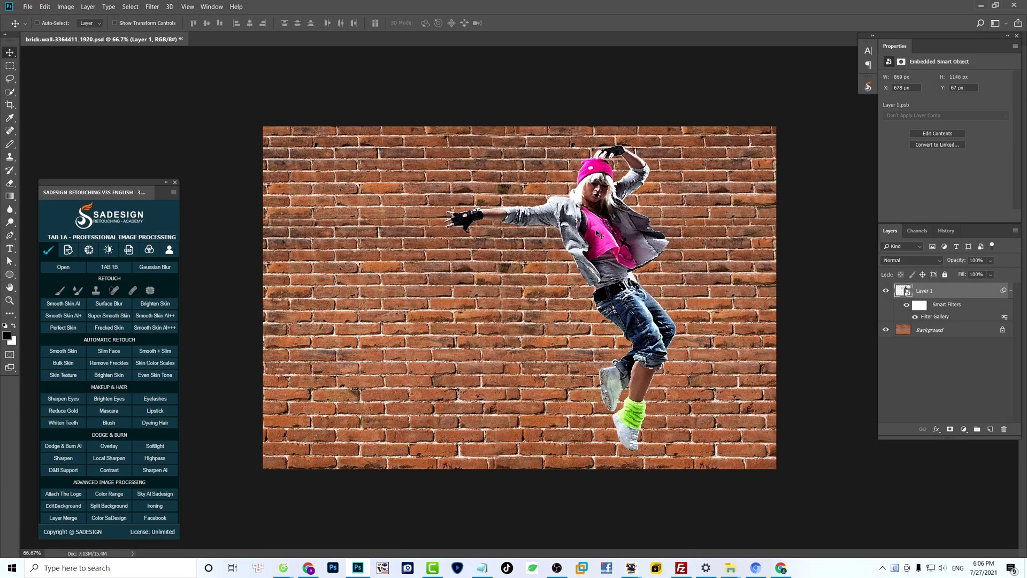
Apply the Displace filter to the dancer layer at horizontal and vertical scale 5, using Untitled-3 as the displacement map
{"action": "scroll", "coordinate": [595, 232], "scroll_direction": "up", "scroll_amount": 2}
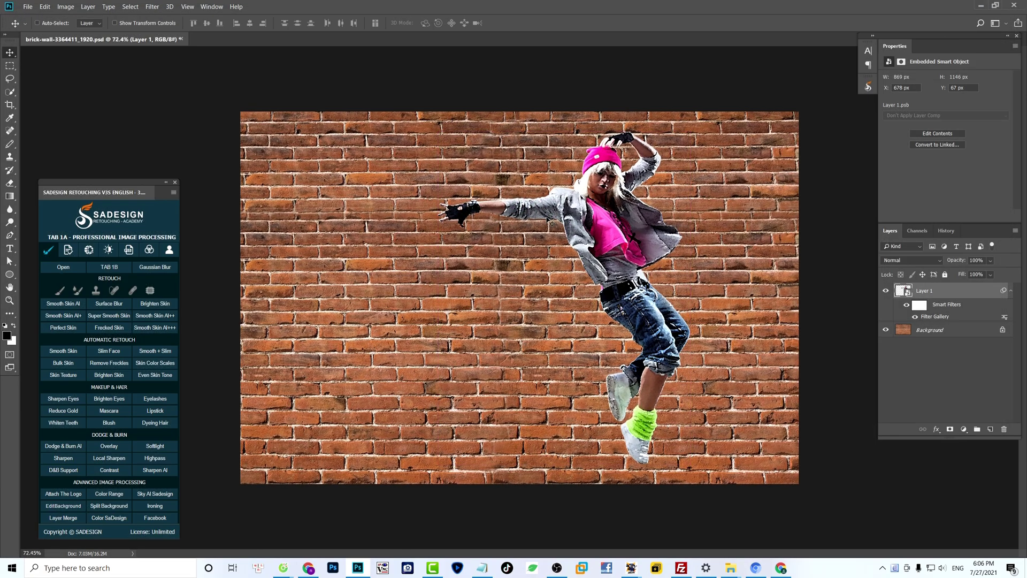
{"action": "left_click", "coordinate": [151, 7]}
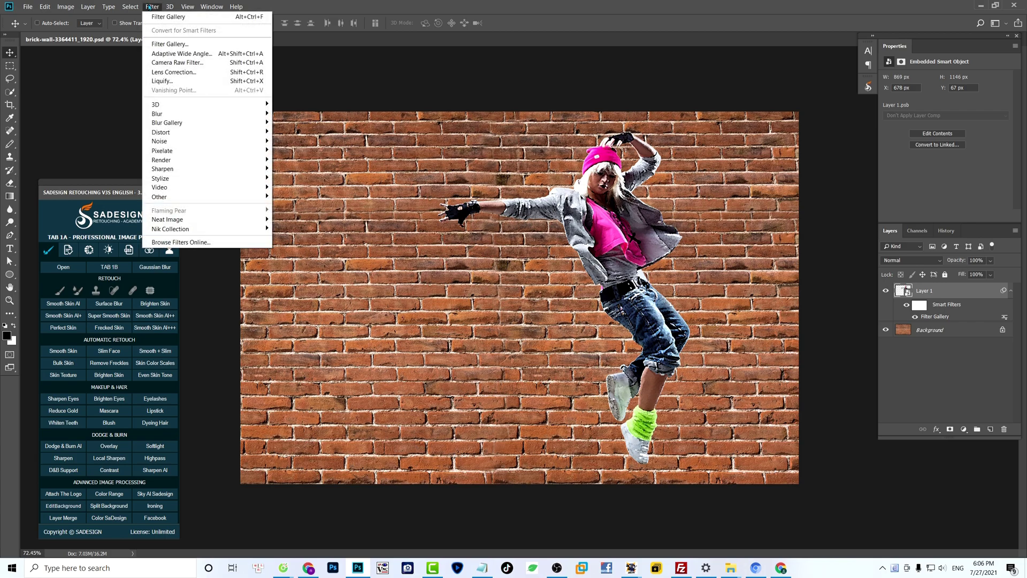
{"action": "mouse_move", "coordinate": [195, 134]}
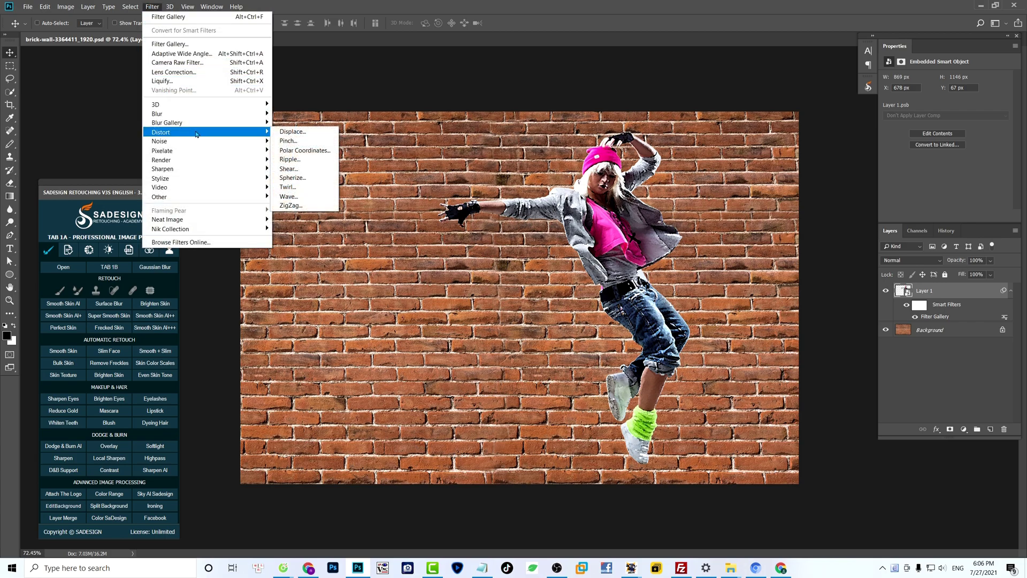
{"action": "left_click", "coordinate": [289, 133]}
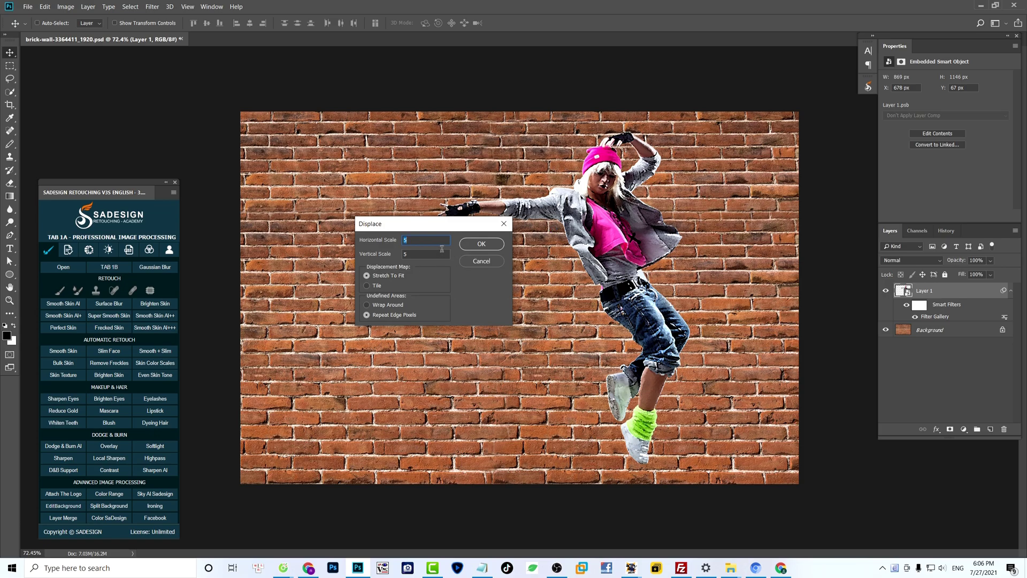
{"action": "left_click", "coordinate": [481, 244]}
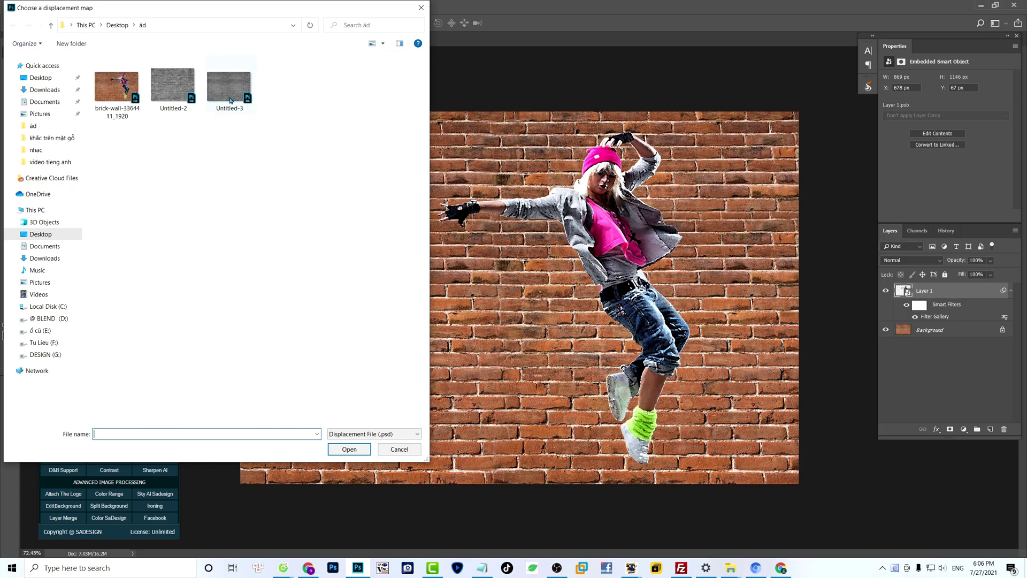
{"action": "left_click", "coordinate": [231, 96]}
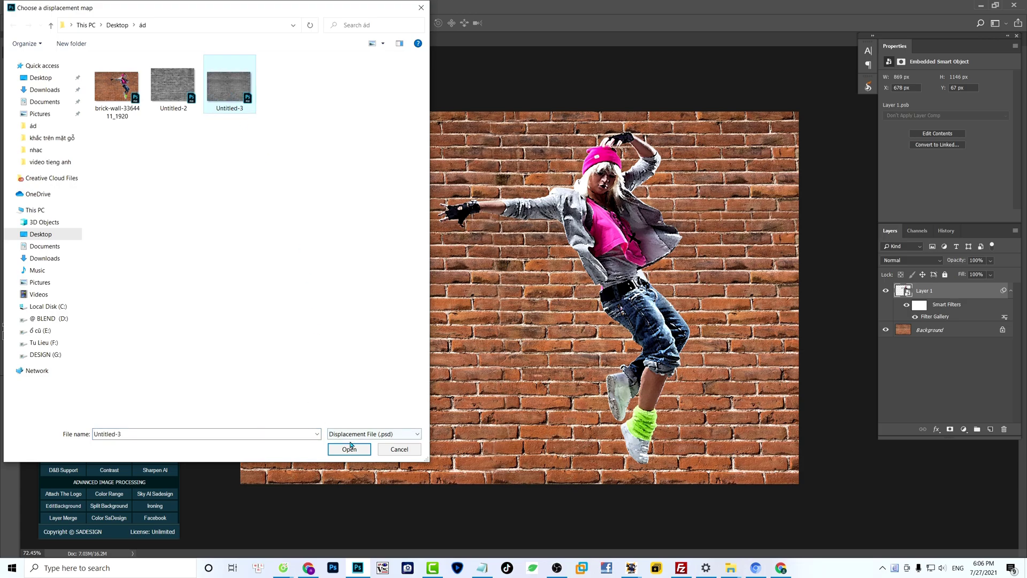
{"action": "left_click", "coordinate": [348, 448]}
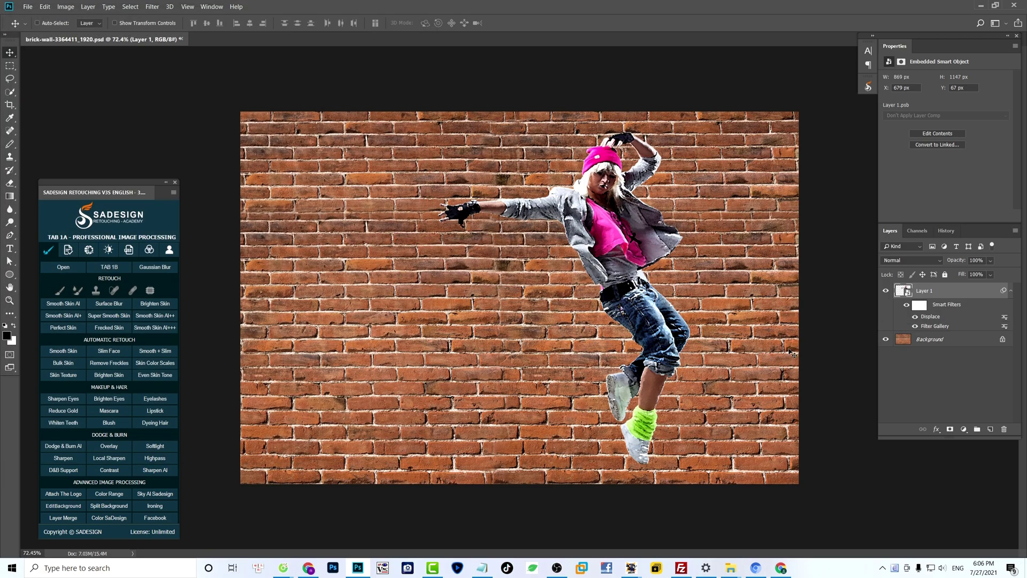
Set the dancer layer's blend mode to Overlay, duplicate it, and set the copy to Soft Light
{"action": "left_click", "coordinate": [904, 262]}
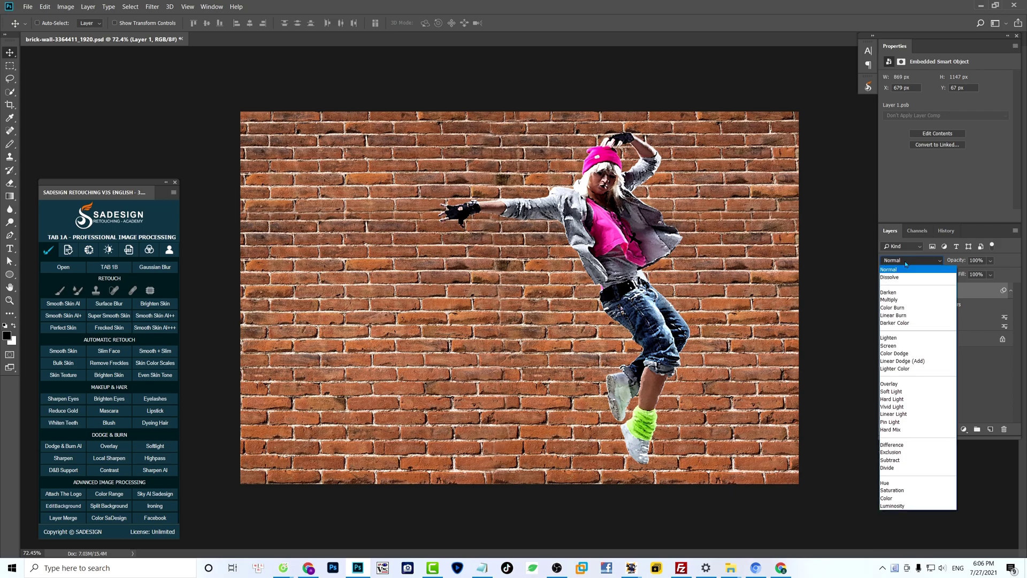
{"action": "left_click", "coordinate": [899, 383]}
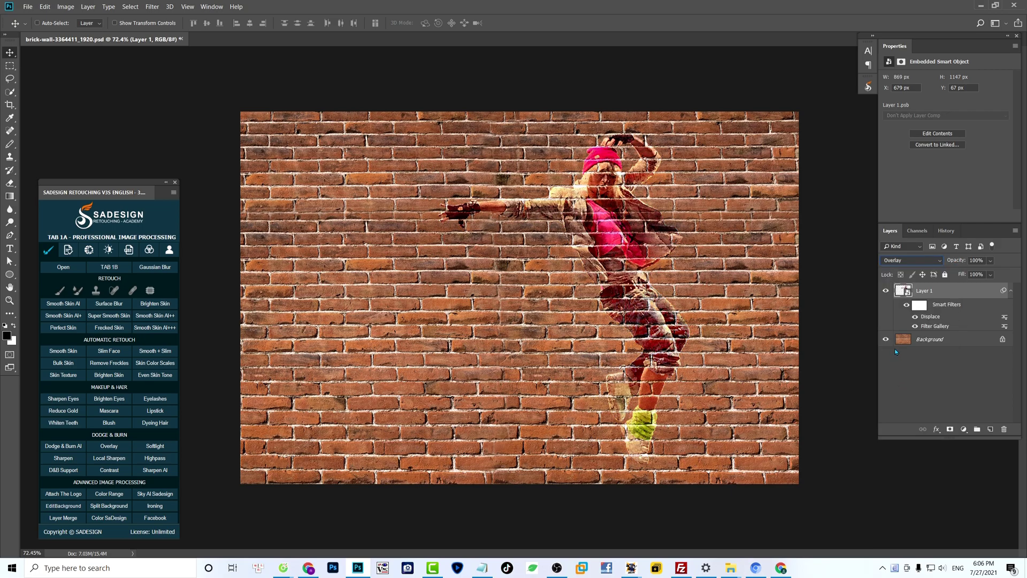
{"action": "key", "text": "ctrl+j"}
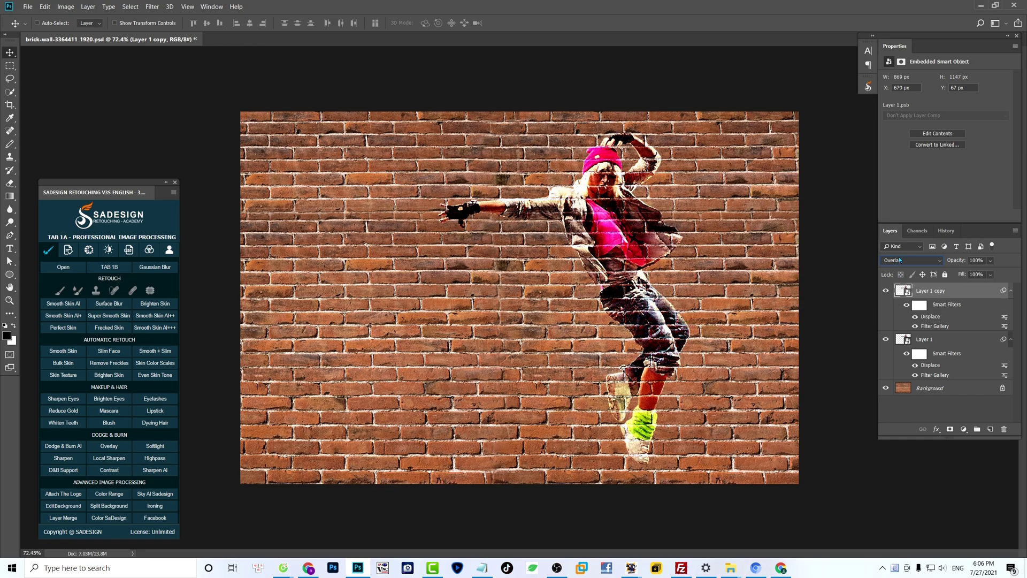
{"action": "left_click", "coordinate": [899, 260]}
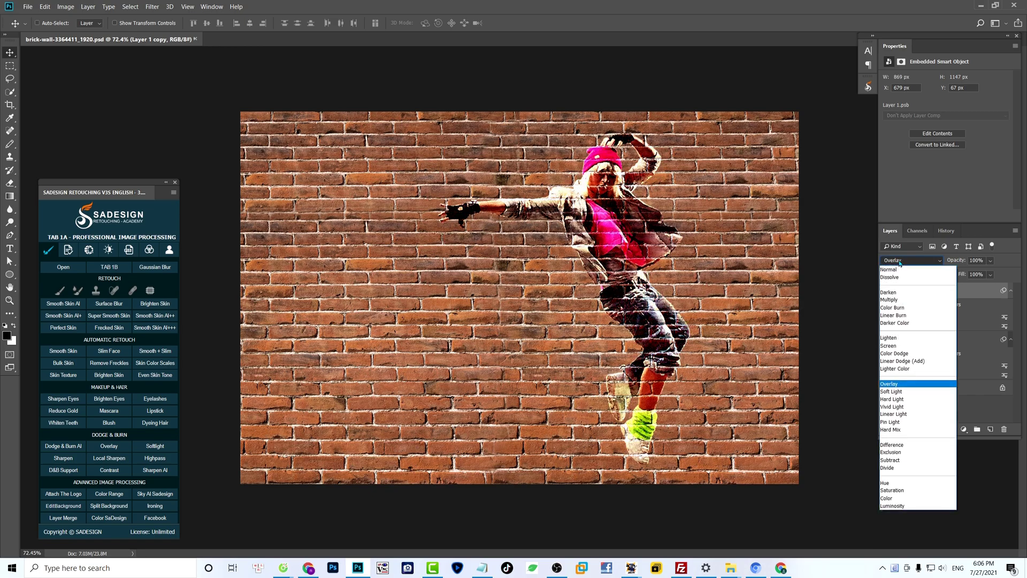
{"action": "left_click", "coordinate": [900, 392]}
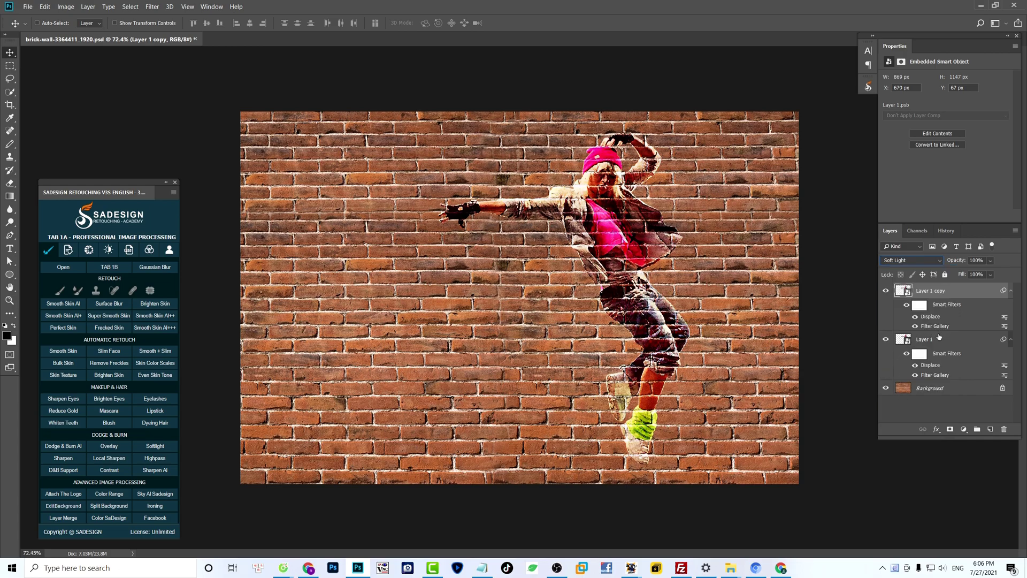
Group the two dancer layers and compare the wall with and without the group
{"action": "left_click", "coordinate": [936, 339], "text": "ctrl"}
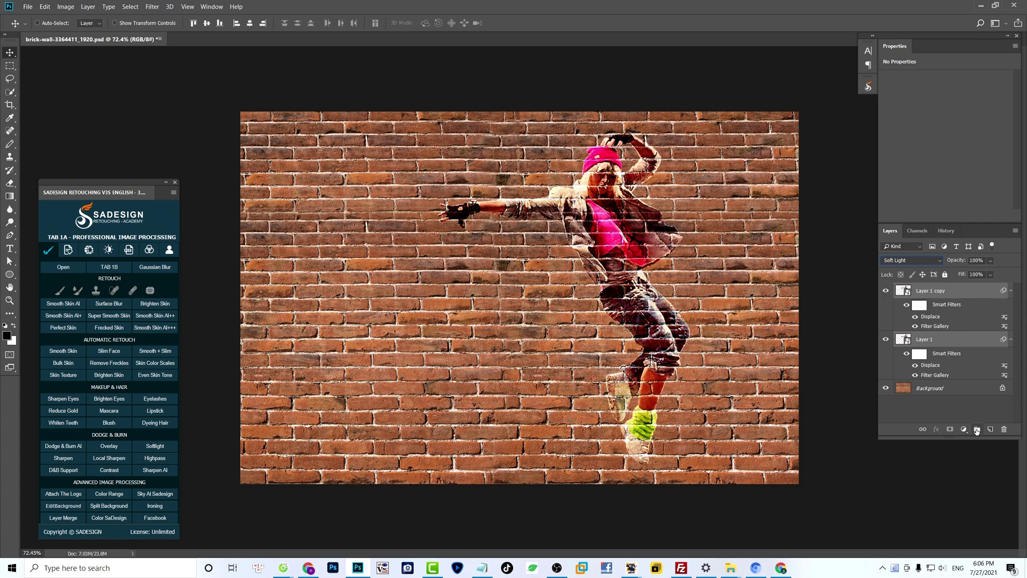
{"action": "left_click", "coordinate": [977, 430]}
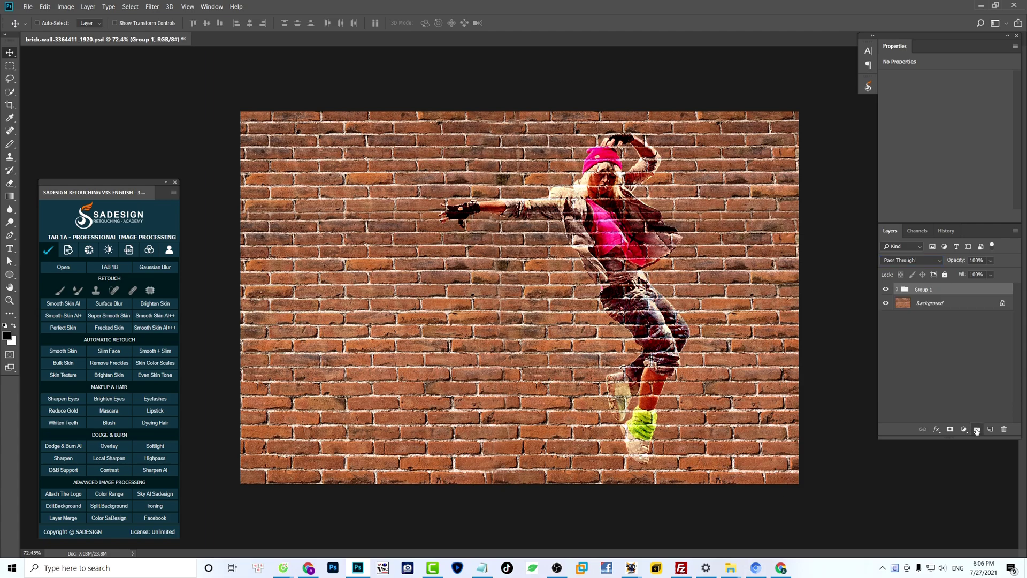
{"action": "left_click", "coordinate": [885, 289]}
{"action": "left_click", "coordinate": [886, 290]}
Duplicate the dancer group and lower the copy's opacity to 42%
{"action": "key", "text": "ctrl+j"}
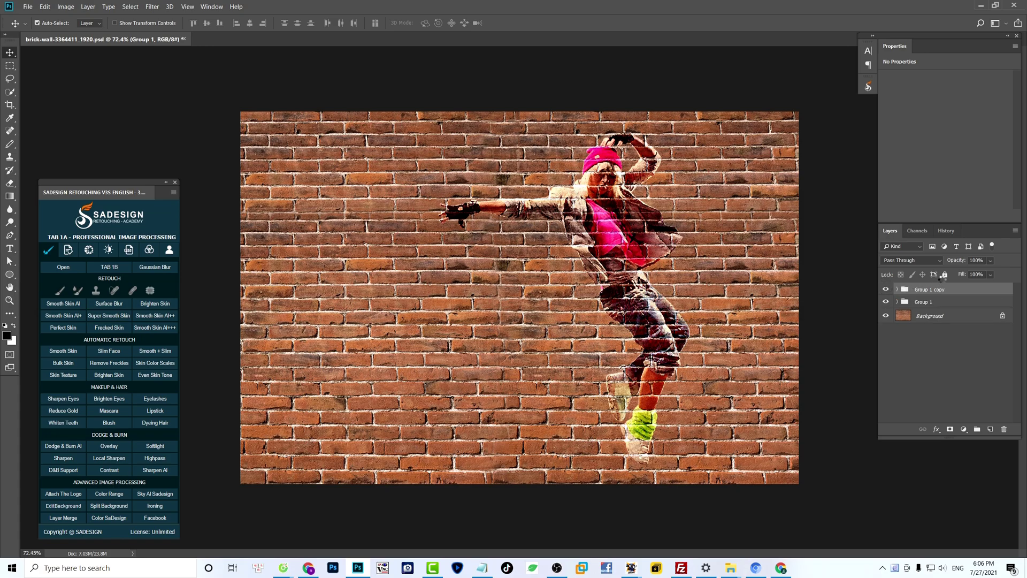
{"action": "left_click", "coordinate": [990, 261]}
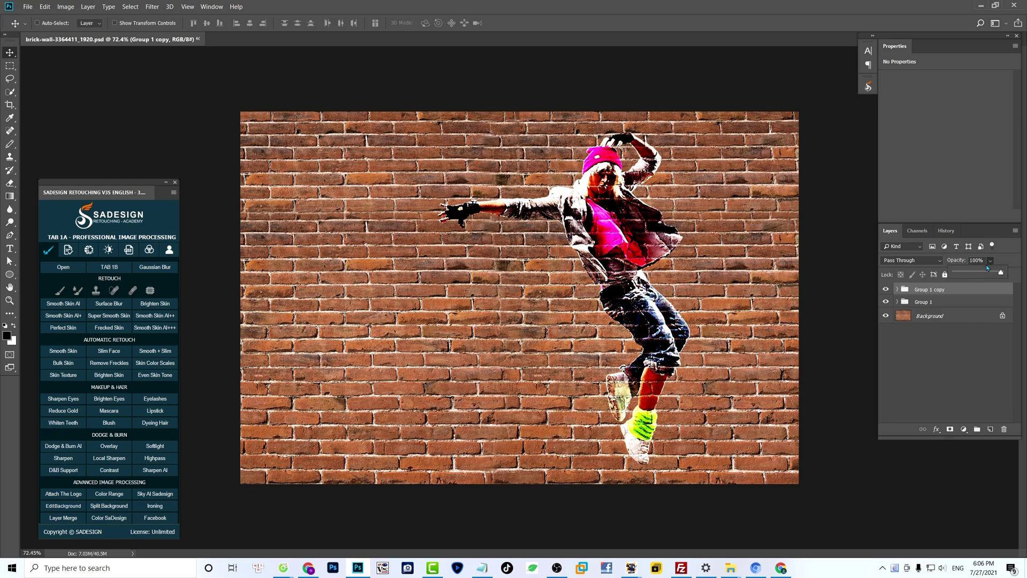
{"action": "left_click", "coordinate": [979, 275]}
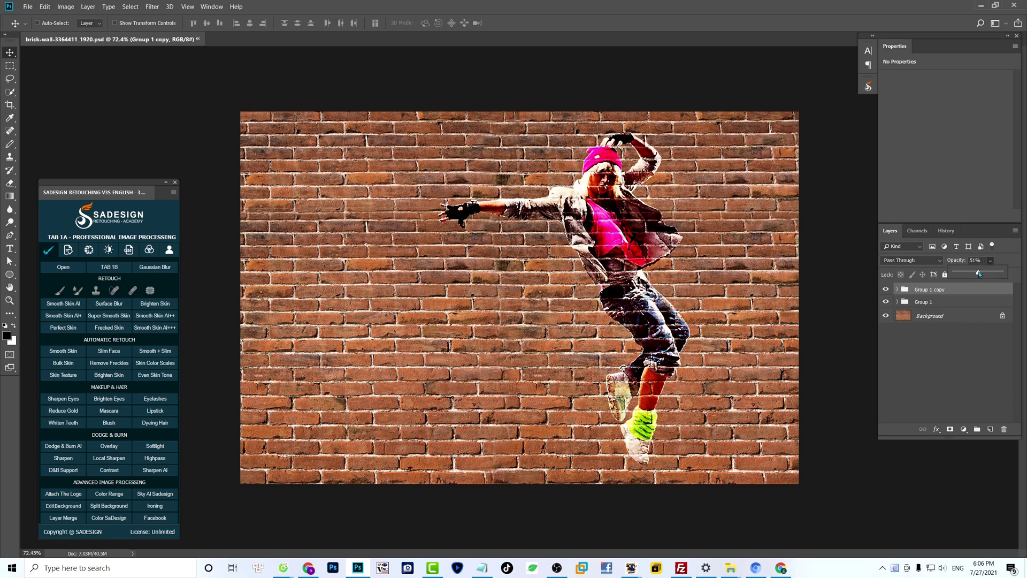
{"action": "left_click_drag", "start_coordinate": [979, 274], "coordinate": [974, 274]}
Combine the dancer group and its copy into one parent group
{"action": "left_click", "coordinate": [938, 294]}
{"action": "left_click", "coordinate": [929, 302], "text": "shift"}
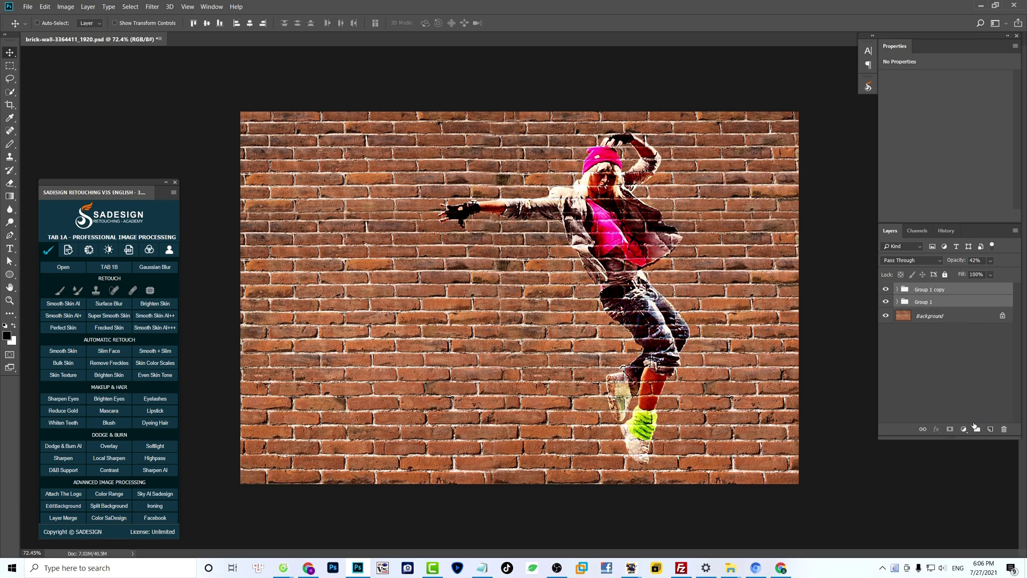
{"action": "left_click", "coordinate": [976, 429]}
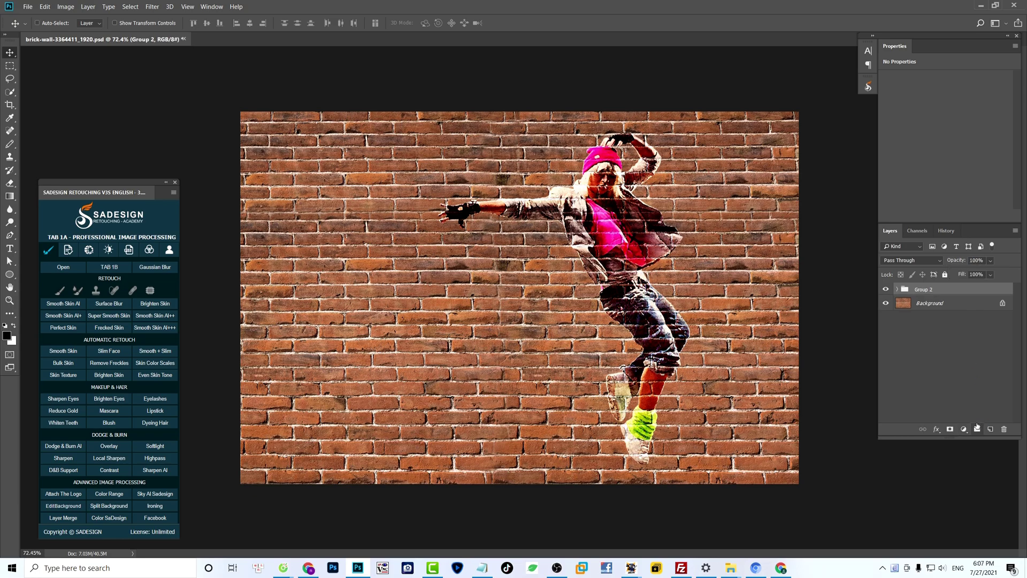
Split the parent group's Blend If underlying-layer sliders to 0/124 and 152/255, comparing the result with the preview off and on
{"action": "left_click", "coordinate": [938, 429]}
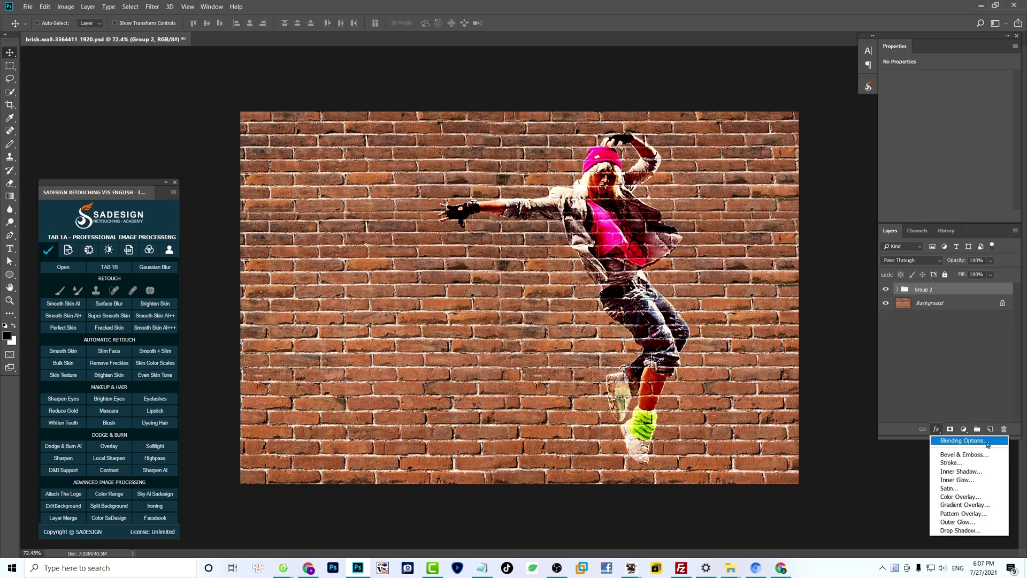
{"action": "left_click", "coordinate": [987, 442]}
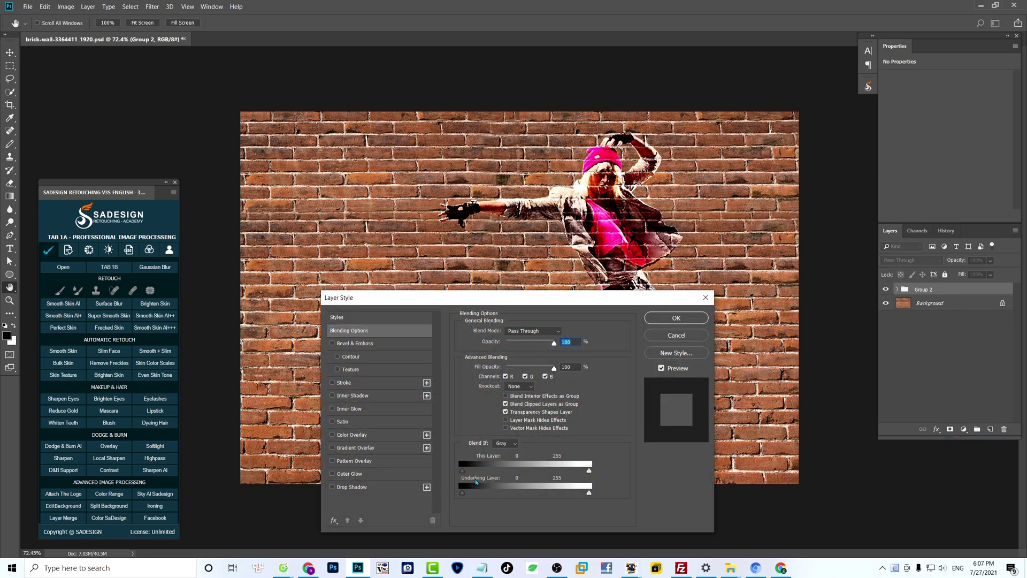
{"action": "left_click_drag", "start_coordinate": [463, 492], "coordinate": [522, 494]}
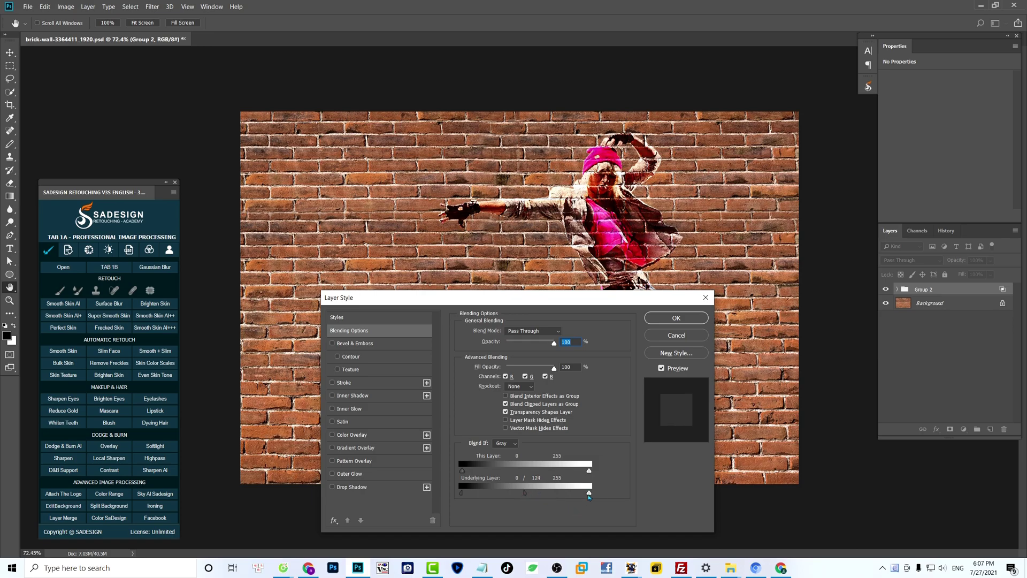
{"action": "left_click_drag", "start_coordinate": [589, 494], "coordinate": [538, 496]}
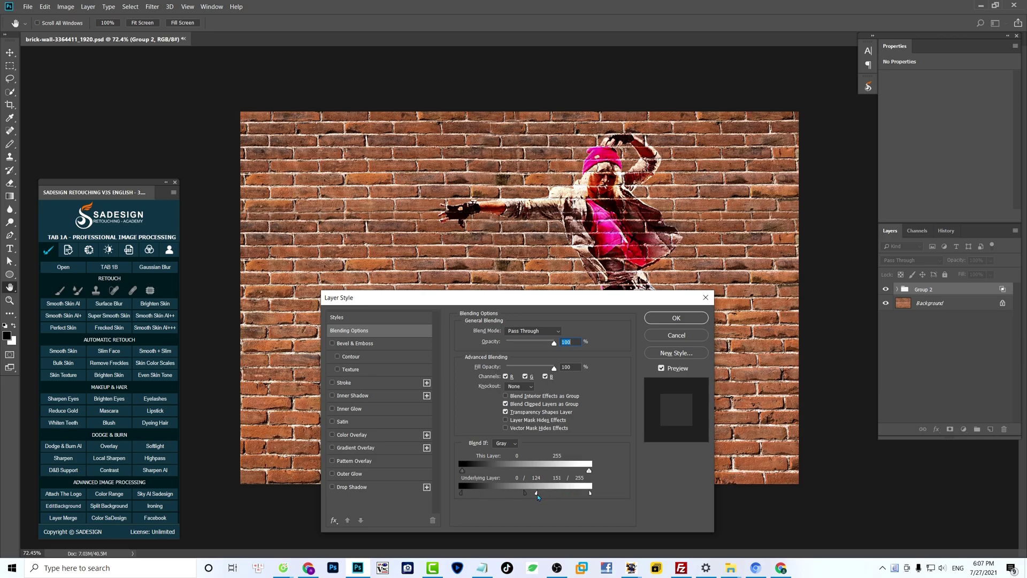
{"action": "left_click", "coordinate": [661, 369]}
{"action": "left_click", "coordinate": [661, 369]}
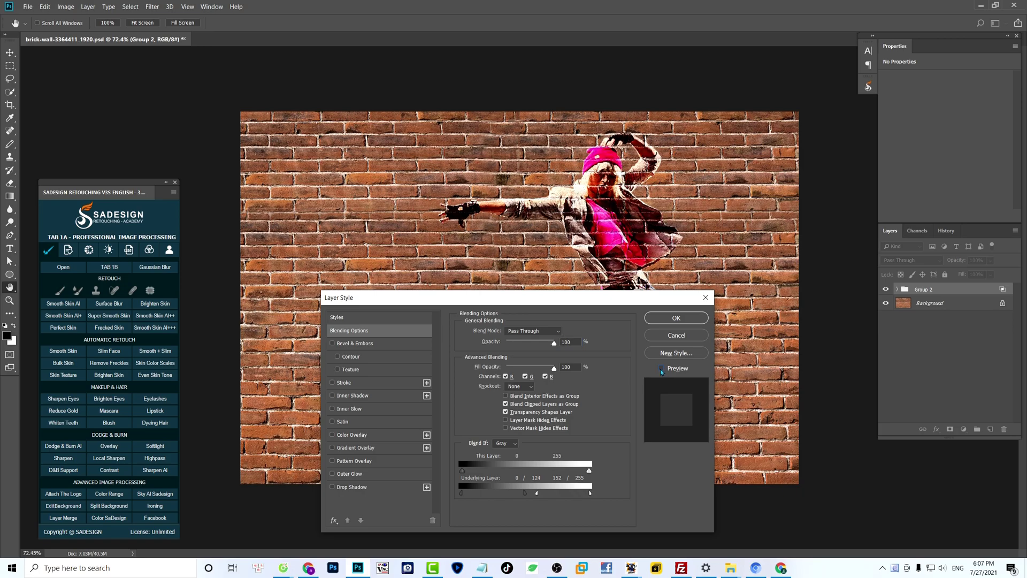
{"action": "left_click", "coordinate": [661, 369]}
{"action": "left_click", "coordinate": [662, 369]}
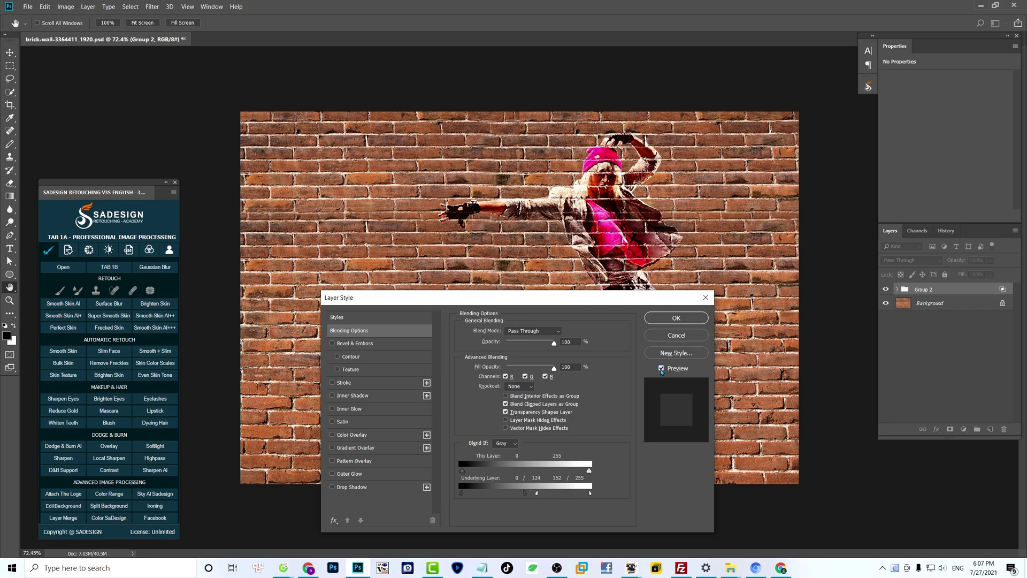
{"action": "left_click", "coordinate": [676, 318]}
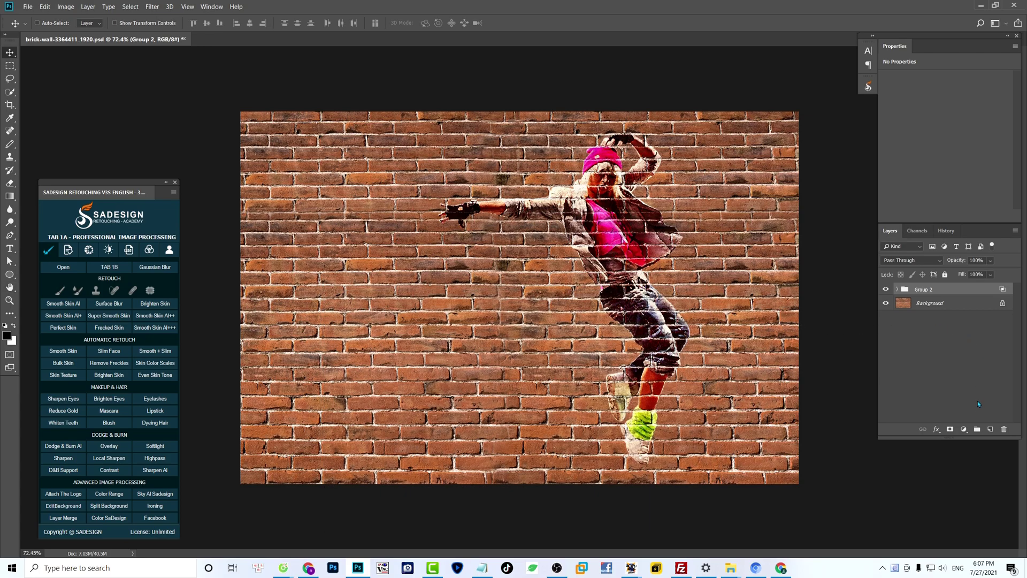
Add a new layer and prepare a Black, White gradient with its black stop changed to #808080
{"action": "left_click", "coordinate": [991, 429]}
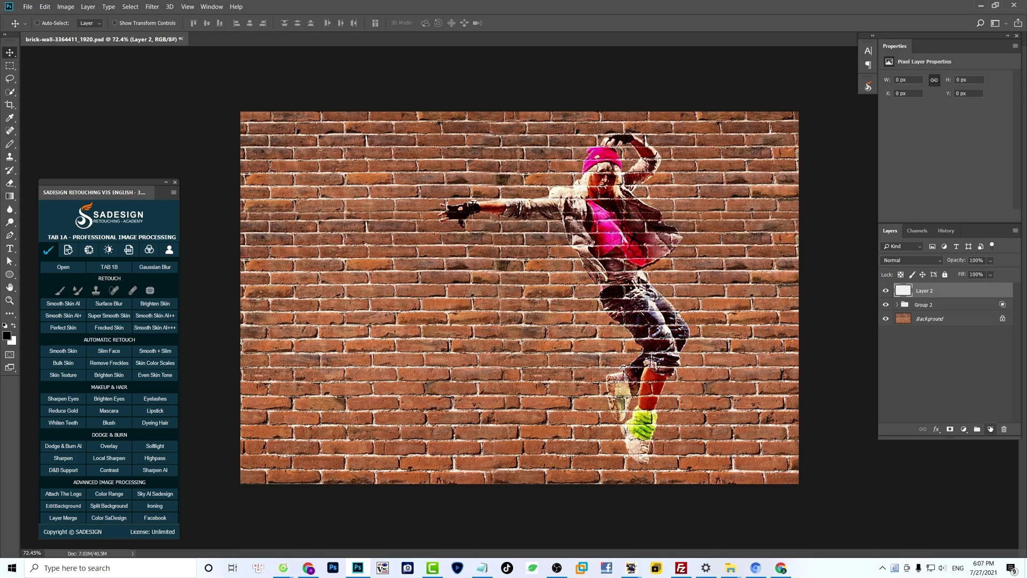
{"action": "key", "text": "g"}
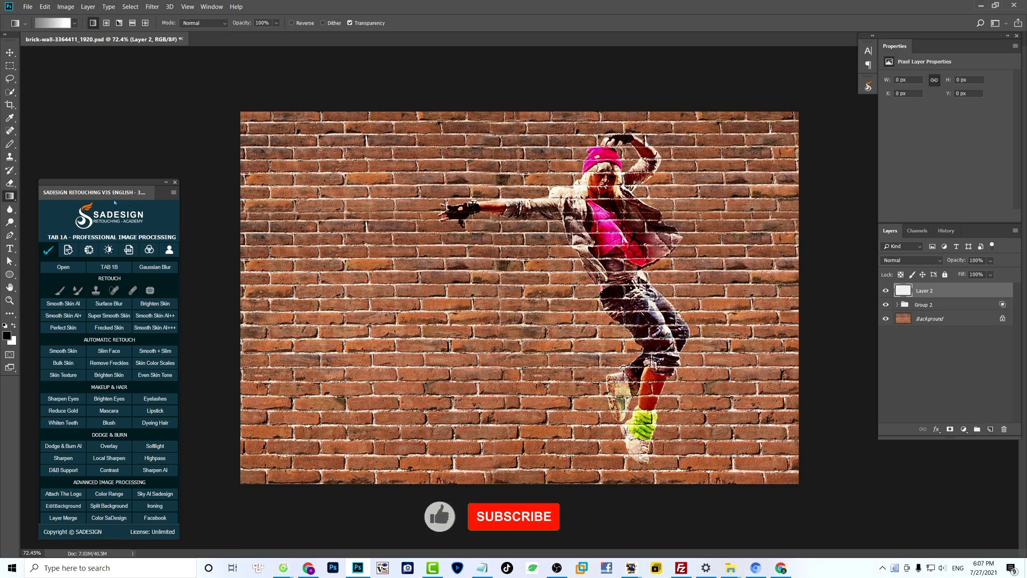
{"action": "right_click", "coordinate": [9, 196]}
{"action": "left_click", "coordinate": [39, 199]}
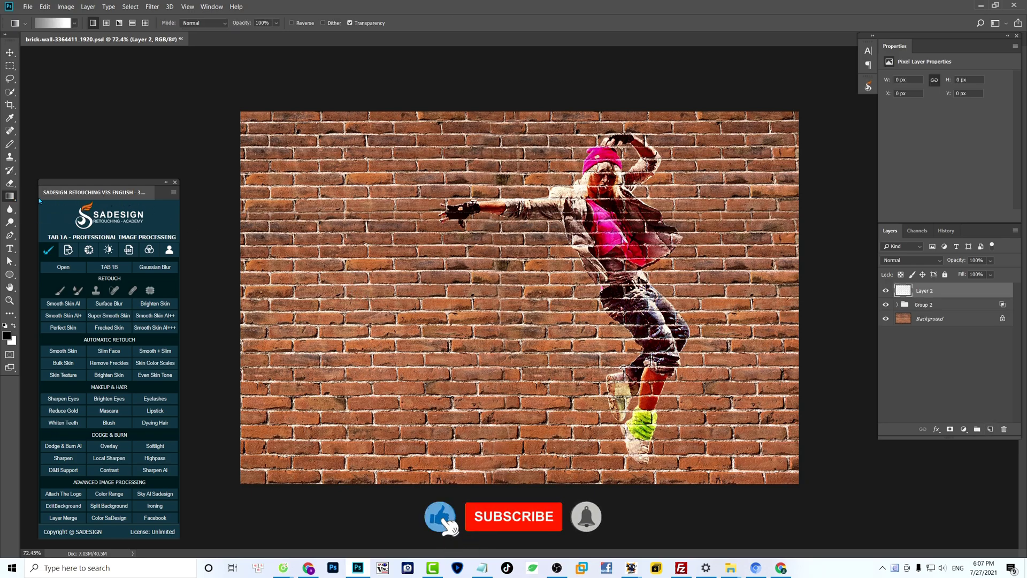
{"action": "left_click", "coordinate": [47, 26]}
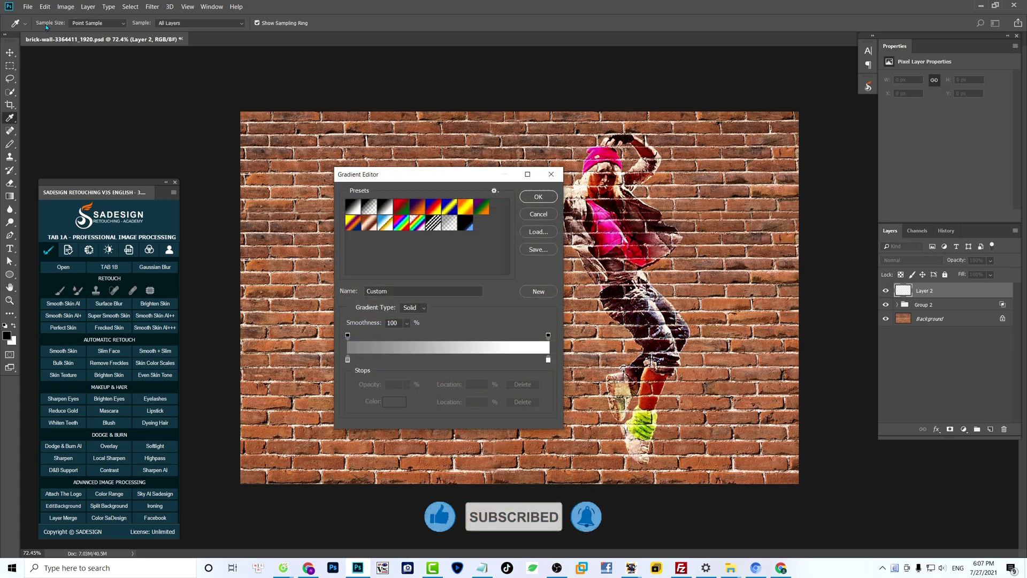
{"action": "left_click", "coordinate": [385, 206]}
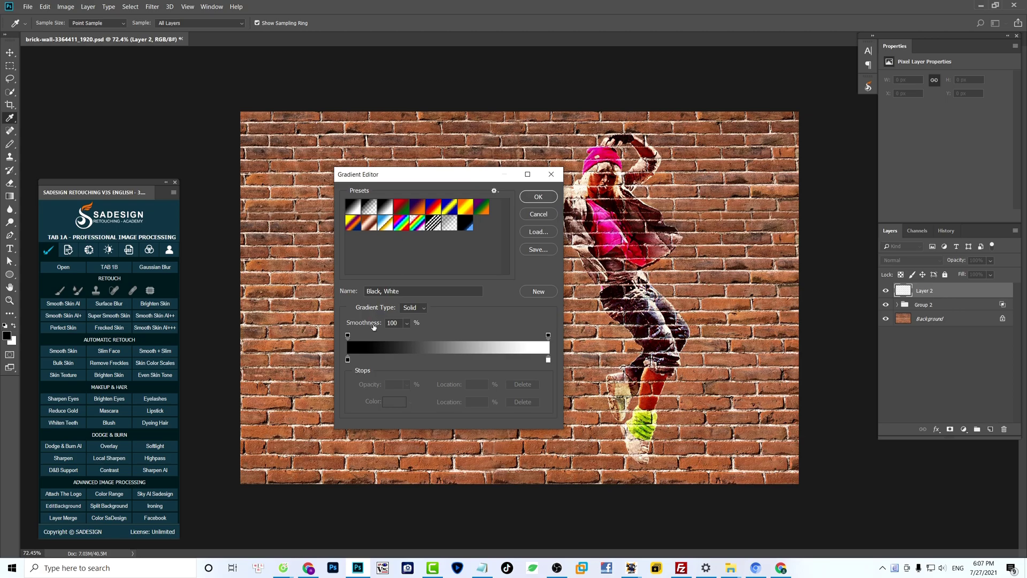
{"action": "left_click", "coordinate": [348, 360]}
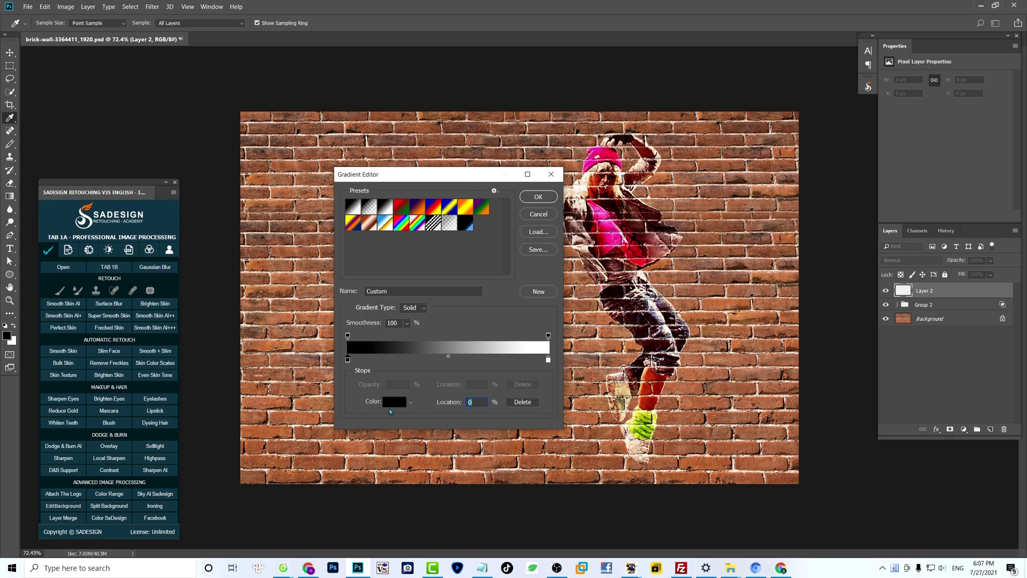
{"action": "left_click", "coordinate": [393, 404]}
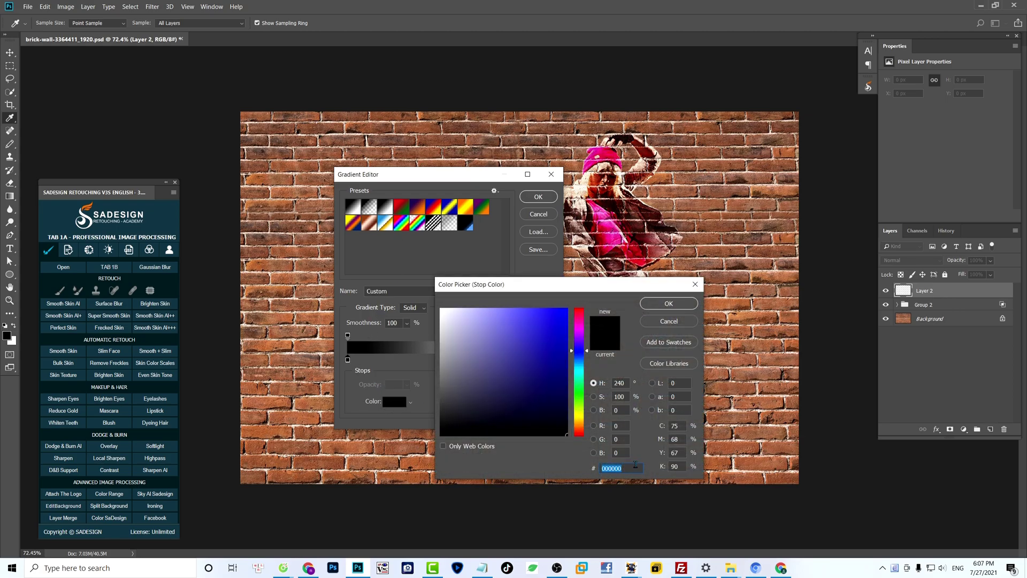
{"action": "type", "text": "808080"}
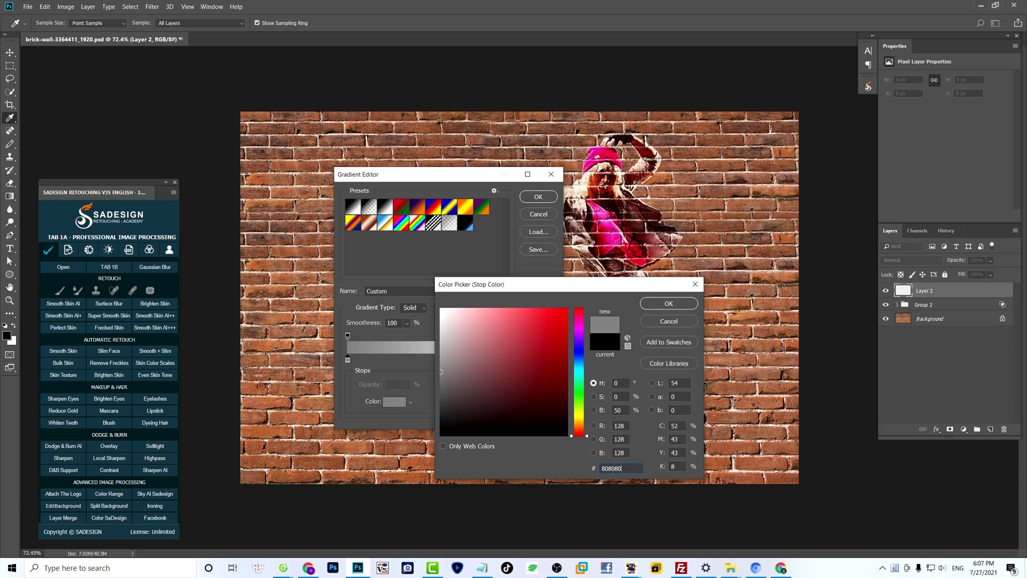
{"action": "left_click", "coordinate": [676, 303]}
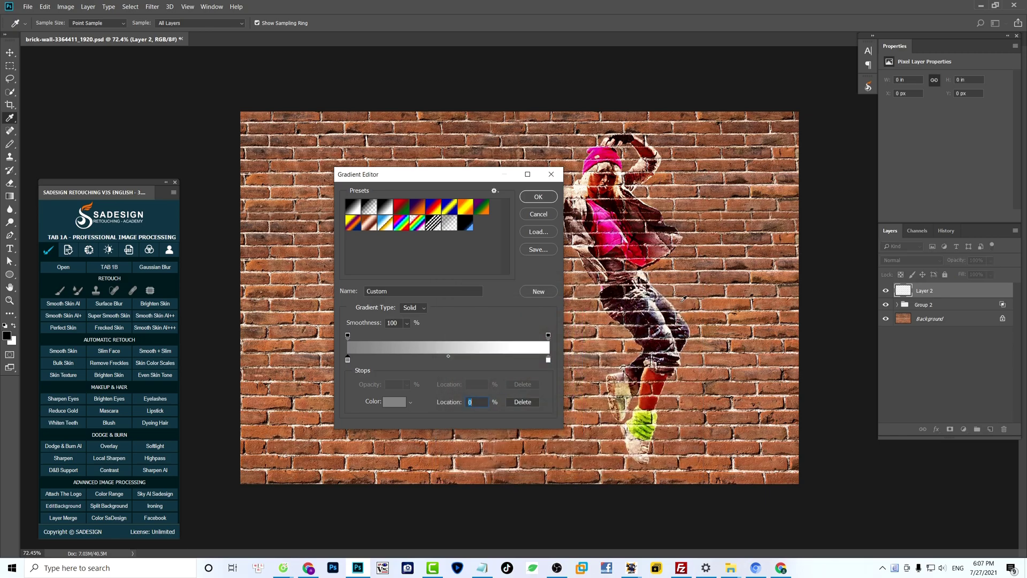
{"action": "left_click", "coordinate": [541, 196]}
Draw the gray-to-white gradient horizontally from outside the wall's left edge to mid-image, and set its layer to Multiply
{"action": "left_click_drag", "start_coordinate": [214, 324], "coordinate": [502, 334]}
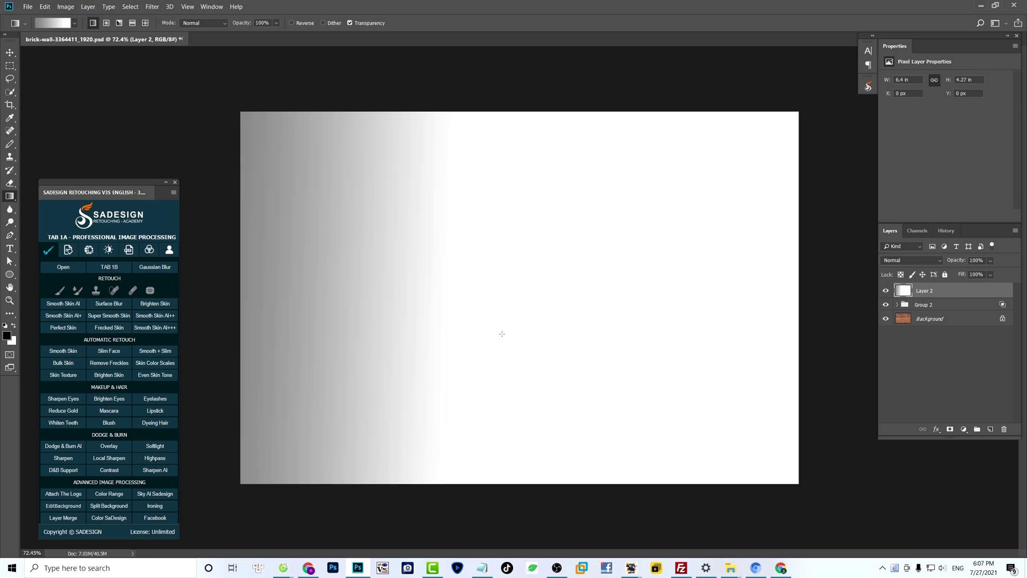
{"action": "left_click", "coordinate": [903, 260]}
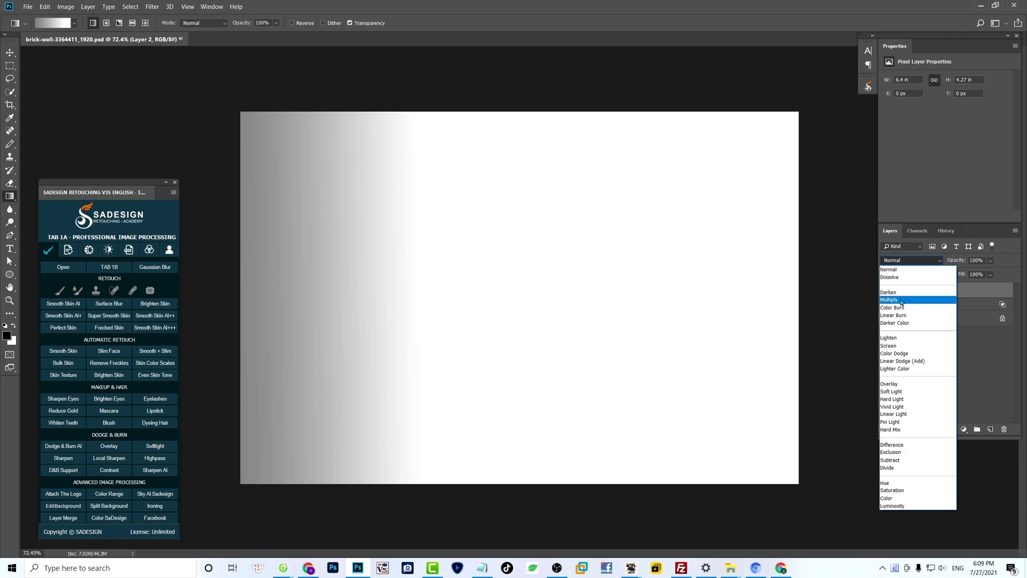
{"action": "left_click", "coordinate": [901, 300]}
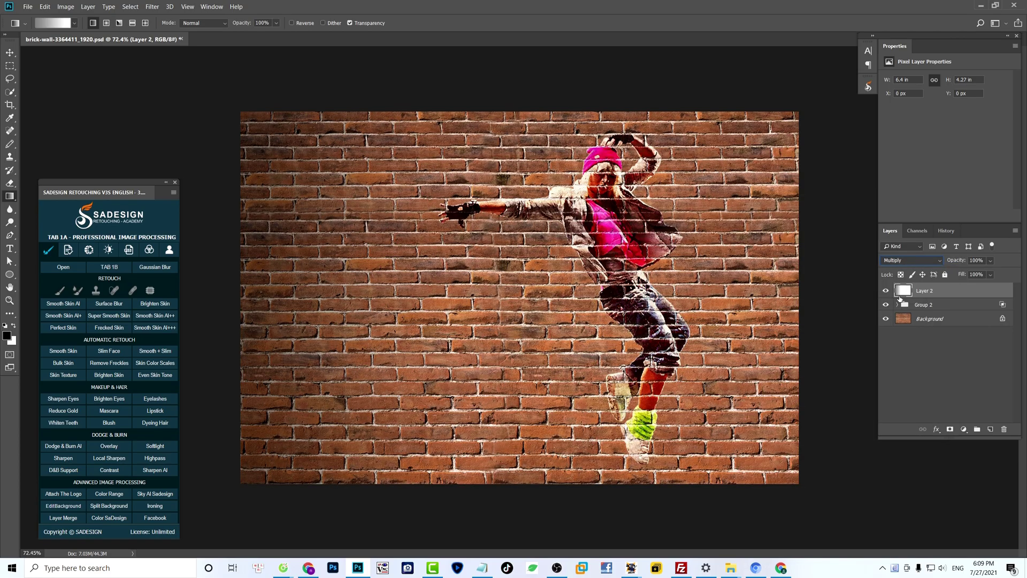
Compare the wall with and without the gradient shading layer, and open the document's edit history
{"action": "left_click", "coordinate": [885, 290]}
{"action": "left_click", "coordinate": [886, 290]}
{"action": "left_click", "coordinate": [946, 231]}
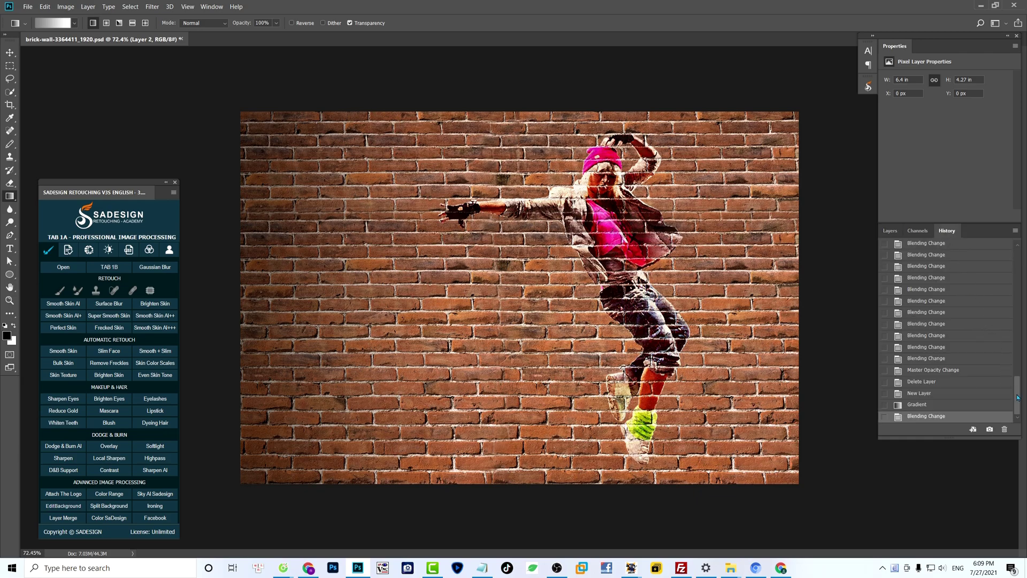